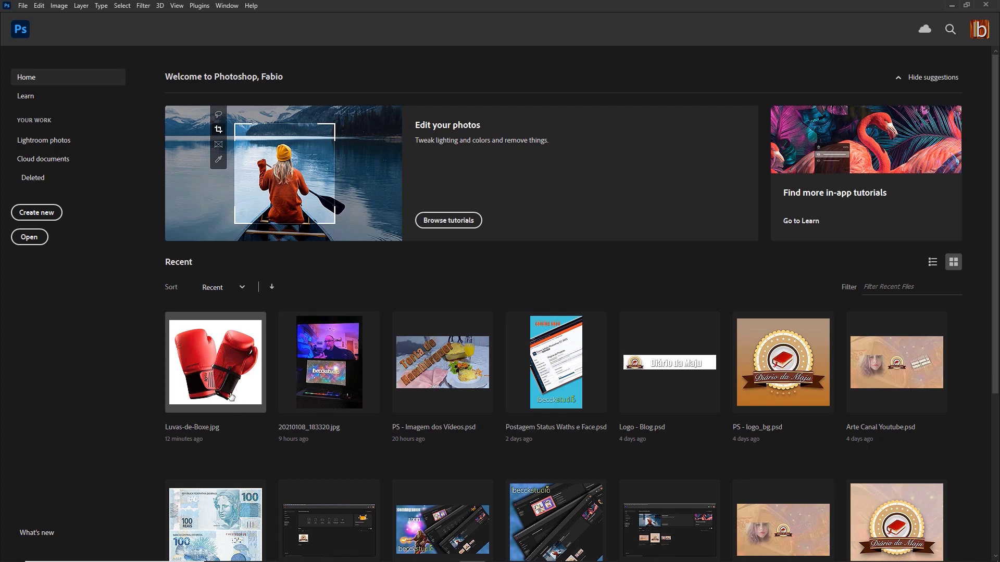
# Open Luvas-de-Boxe.jpg and select its white background with the Magic Wand, including the gaps by the right glove's thumb and between the gloves.
pyautogui.click(202, 363)
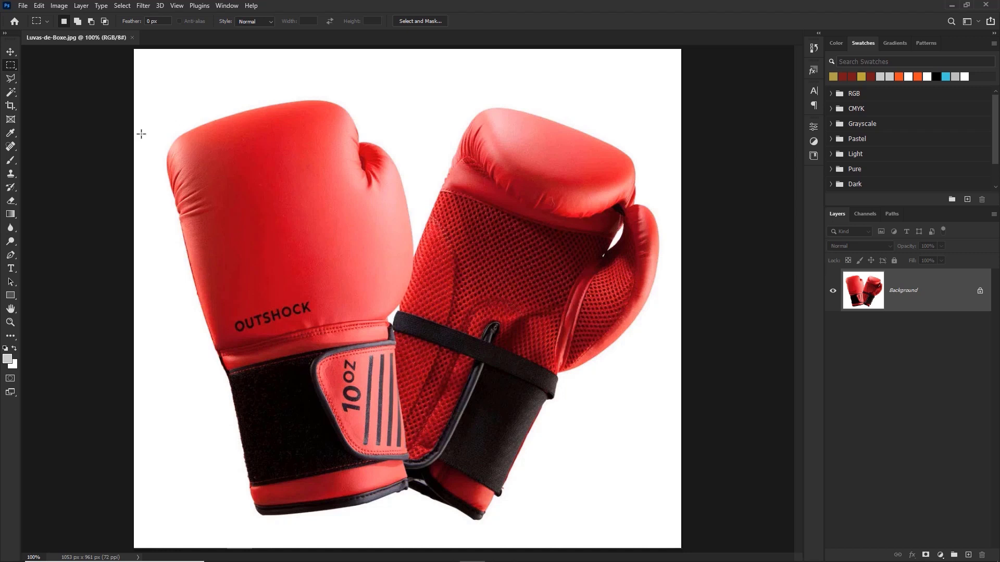
pyautogui.click(11, 92)
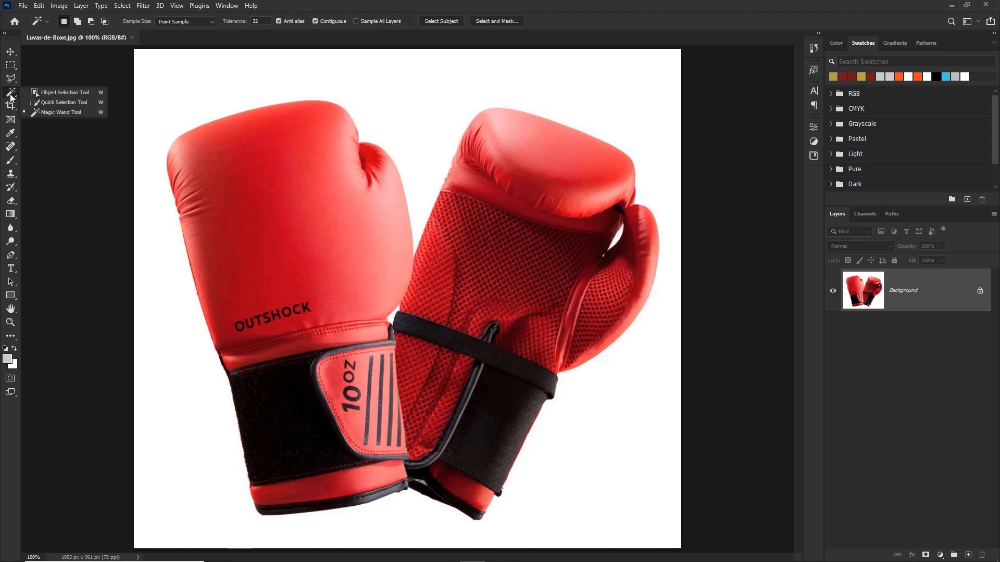
pyautogui.click(66, 111)
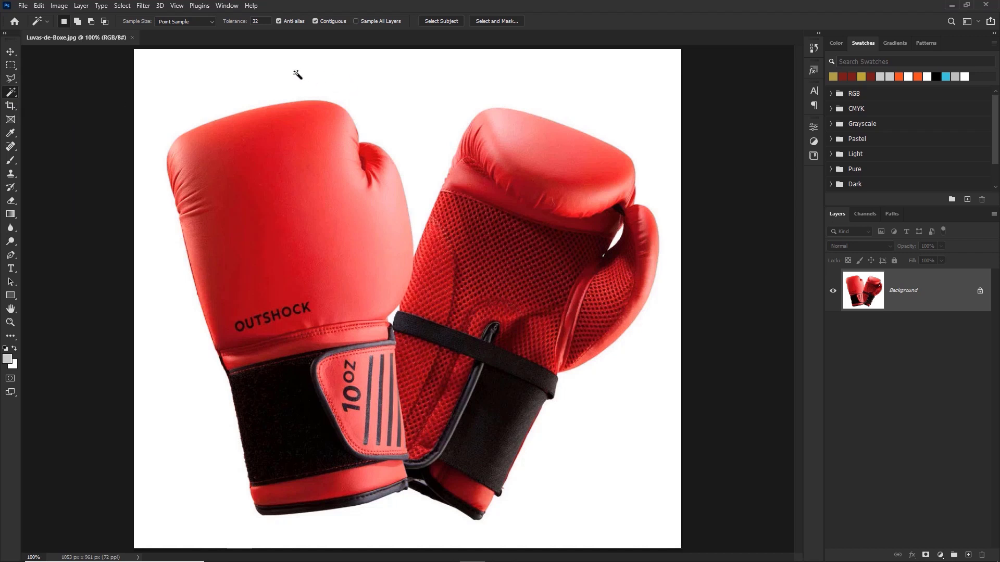
pyautogui.click(233, 87)
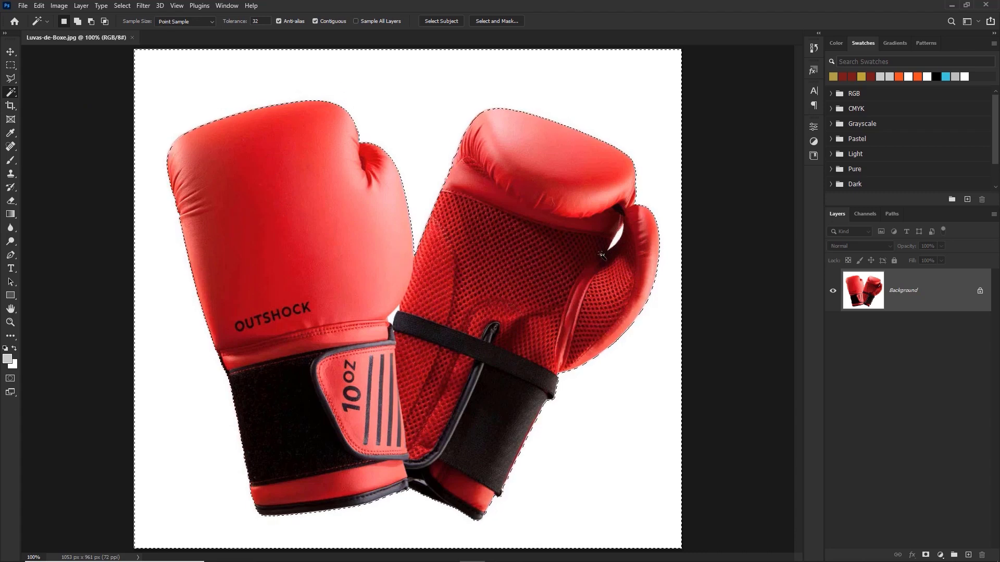
pyautogui.keyDown('shift'); pyautogui.click(618, 237); pyautogui.keyUp('shift')
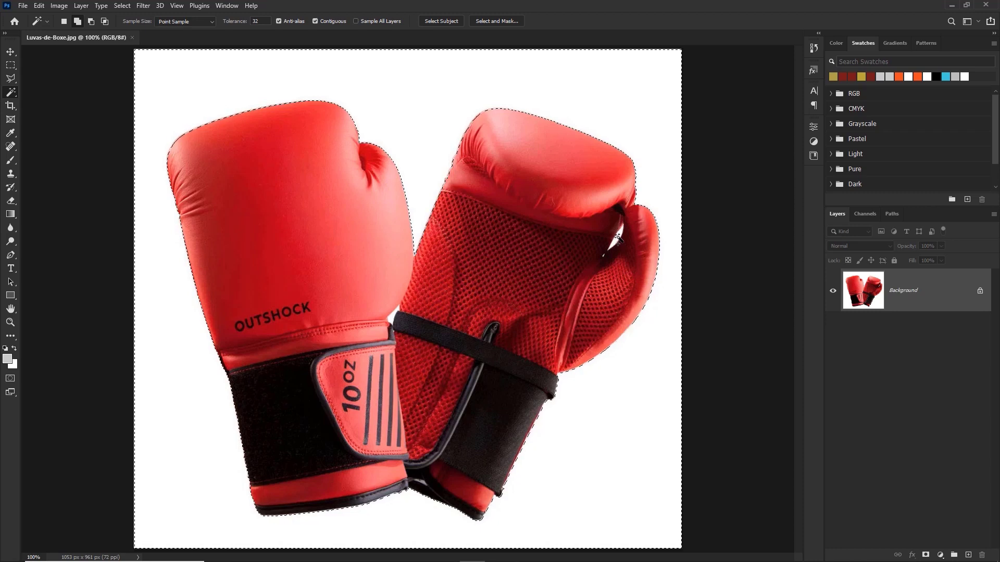
pyautogui.keyDown('shift'); pyautogui.click(394, 317); pyautogui.keyUp('shift')
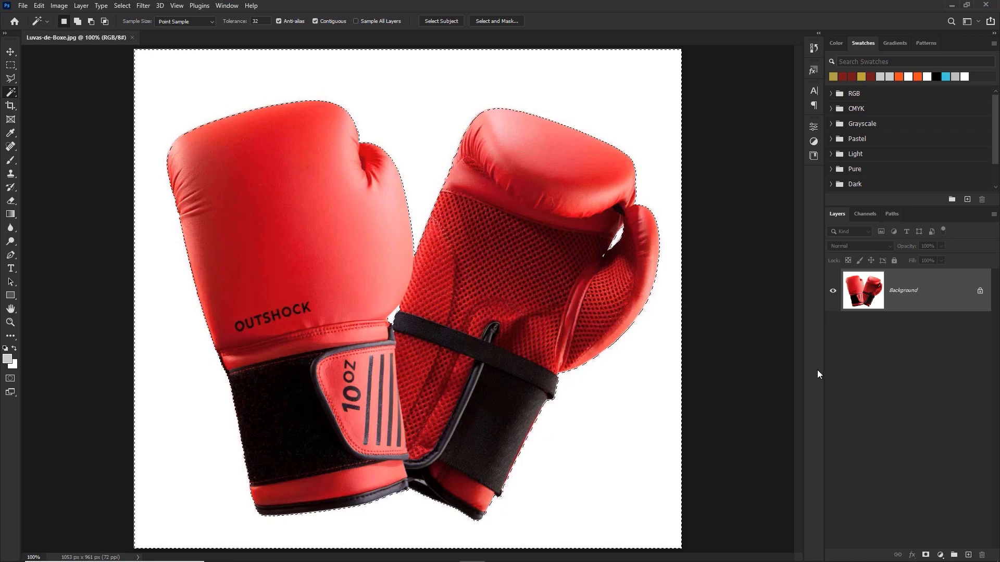
# Add a layer mask that hides the selected white background and keeps only the gloves.
pyautogui.click(125, 7)
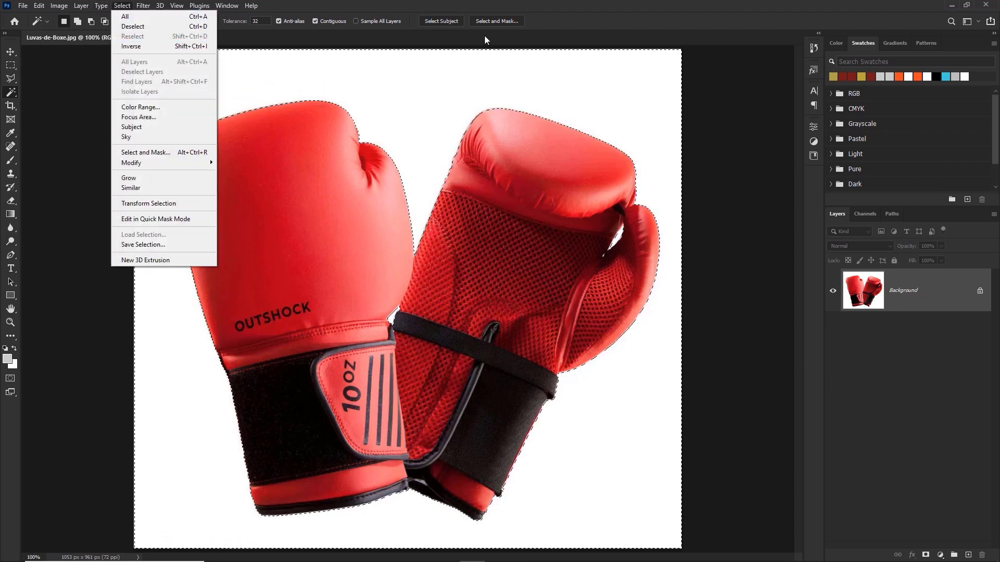
pyautogui.click(545, 7)
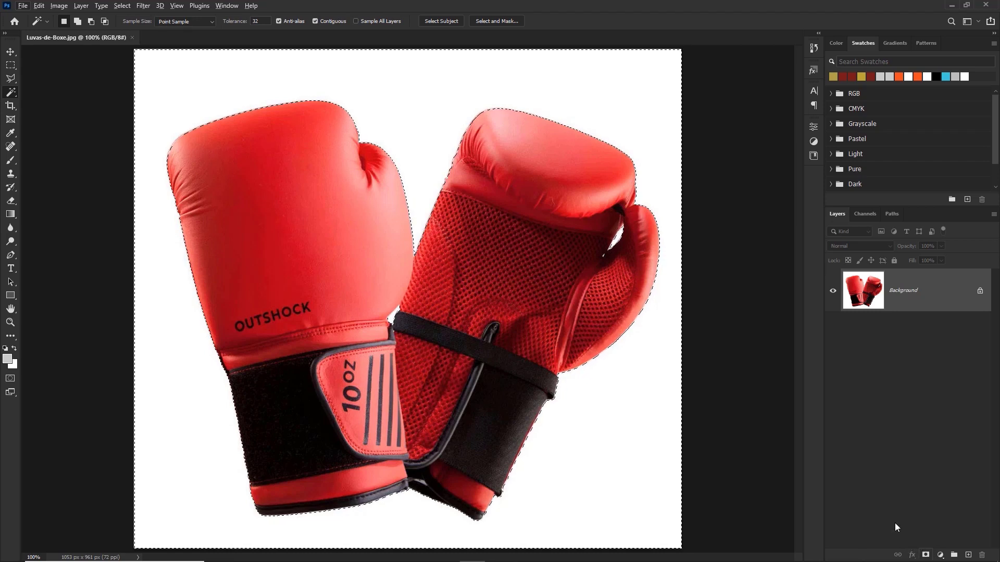
pyautogui.click(927, 555)
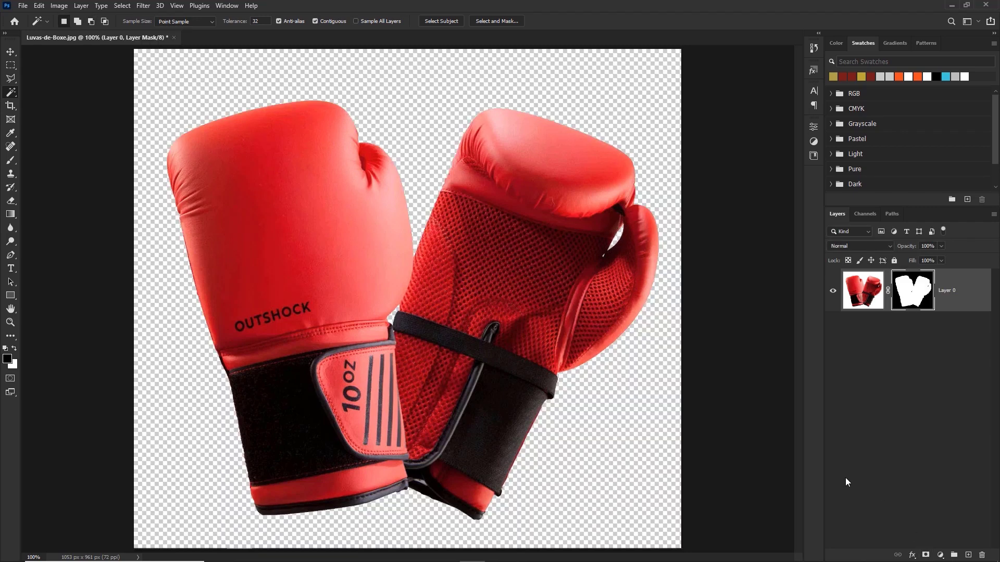
# Show the layer mask on the canvas and apply the Blur filter to it twice to soften its edges.
pyautogui.keyDown('alt'); pyautogui.click(914, 298); pyautogui.keyUp('alt')
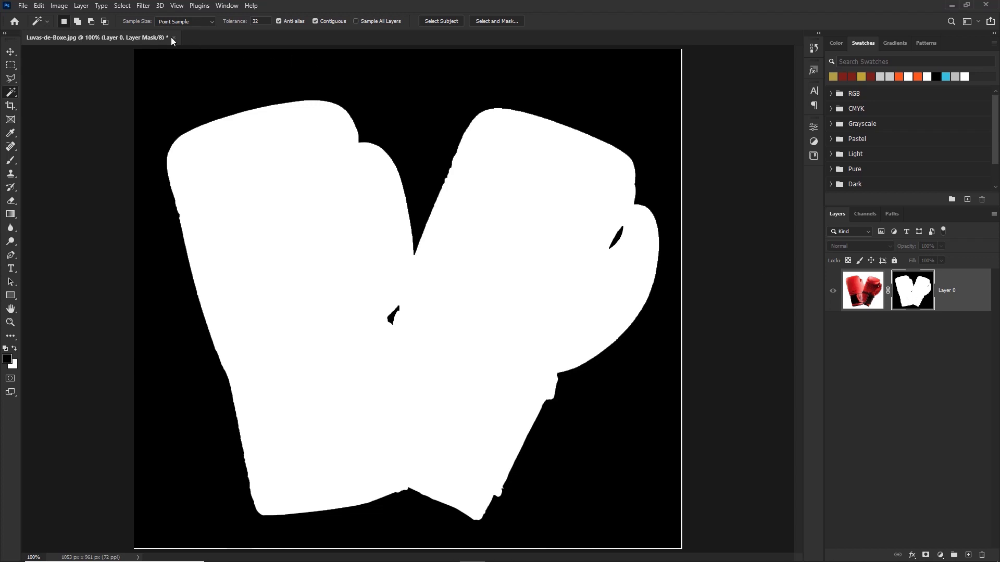
pyautogui.click(146, 9)
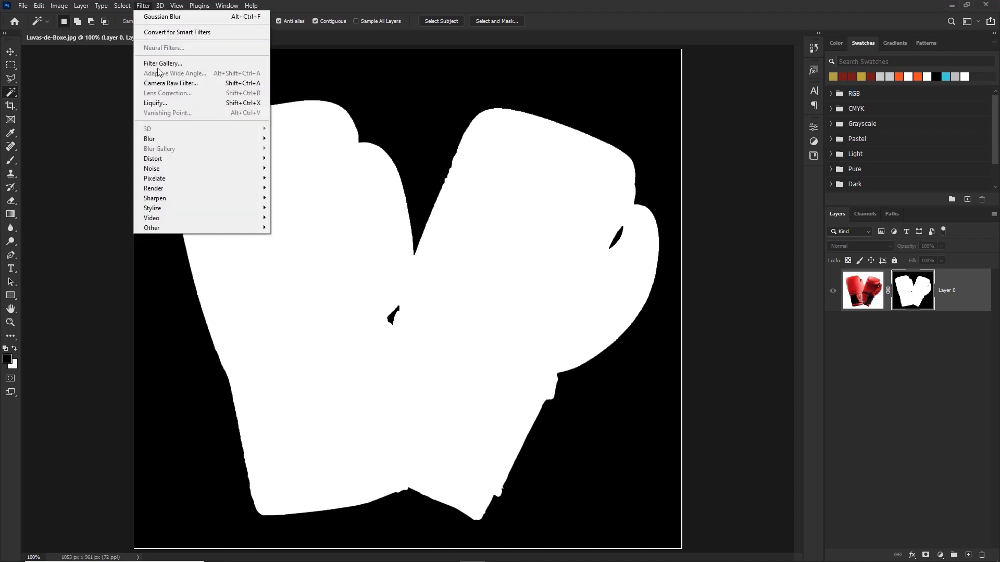
pyautogui.moveTo(168, 139)
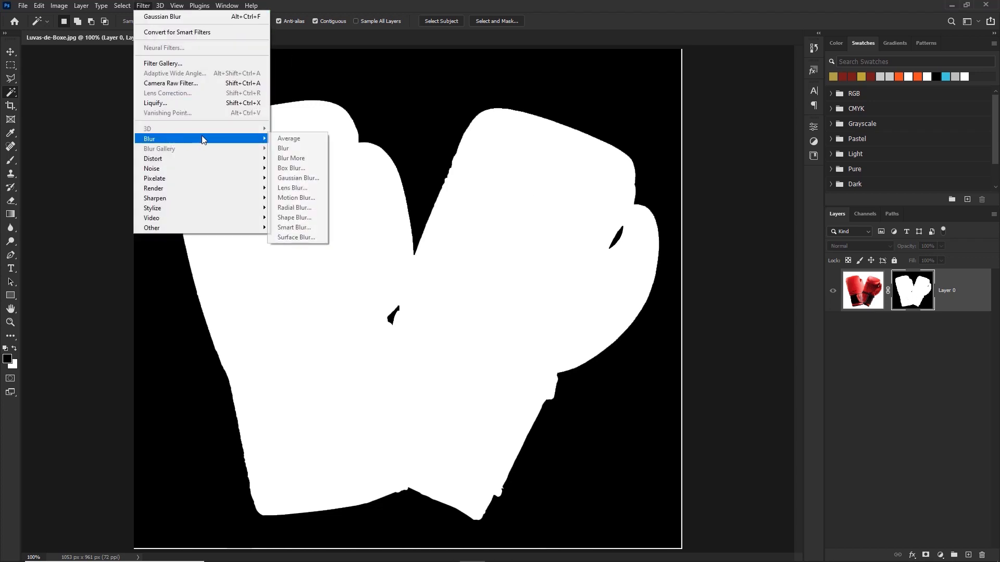
pyautogui.click(305, 151)
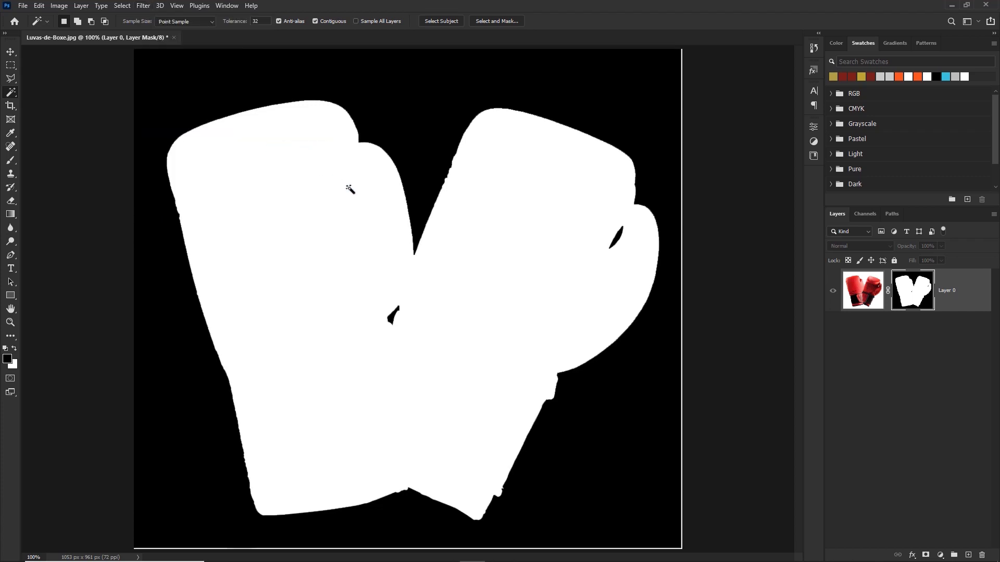
pyautogui.click(143, 7)
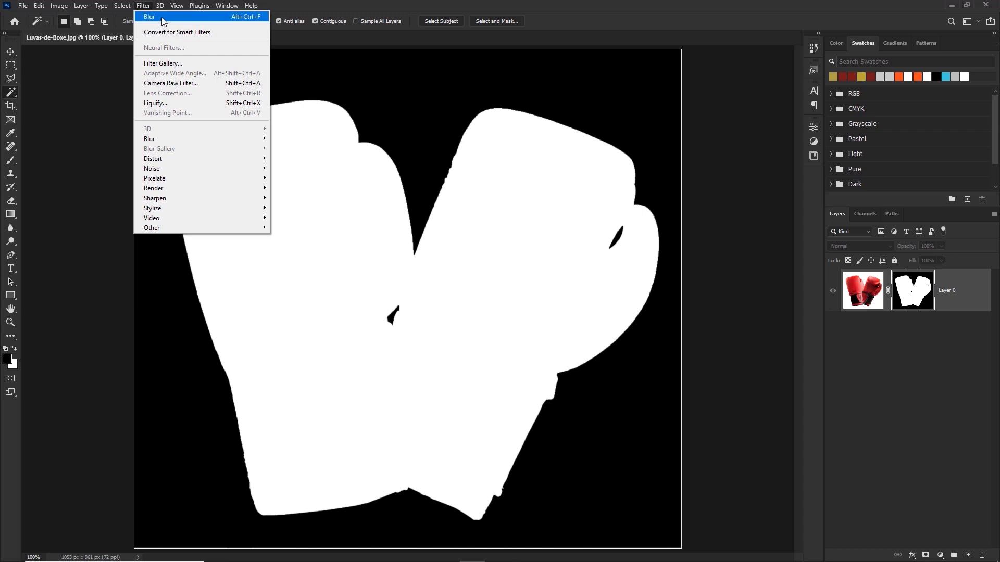
pyautogui.click(163, 20)
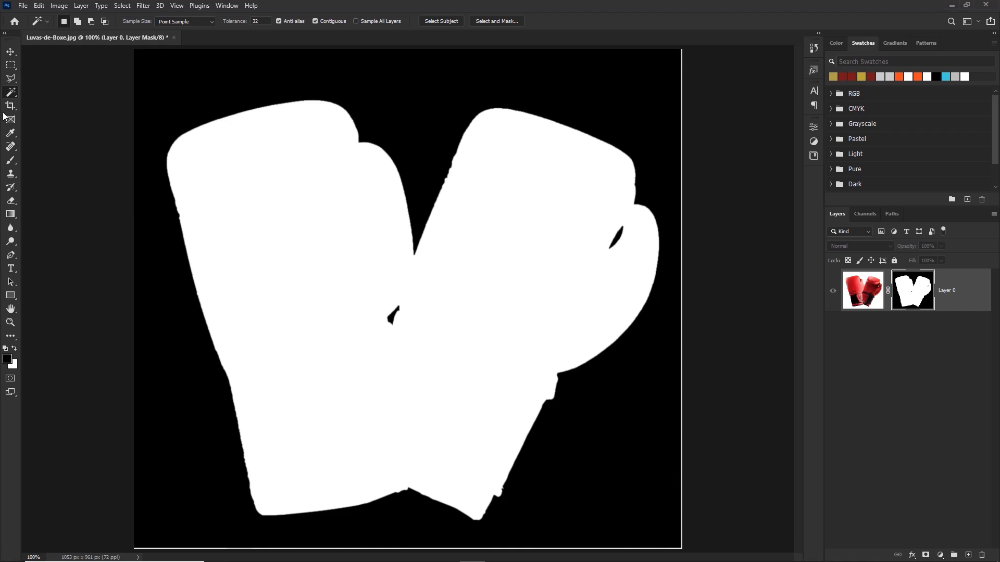
# Black out the white strips along the mask's right and bottom borders, then return to the glove image.
pyautogui.click(11, 65)
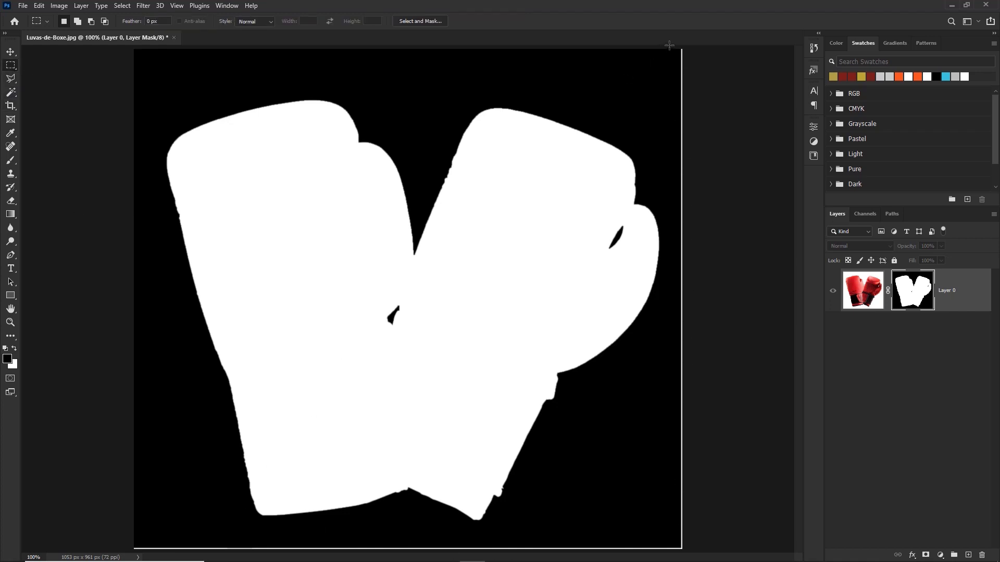
pyautogui.moveTo(672, 49); pyautogui.dragTo(790, 560)
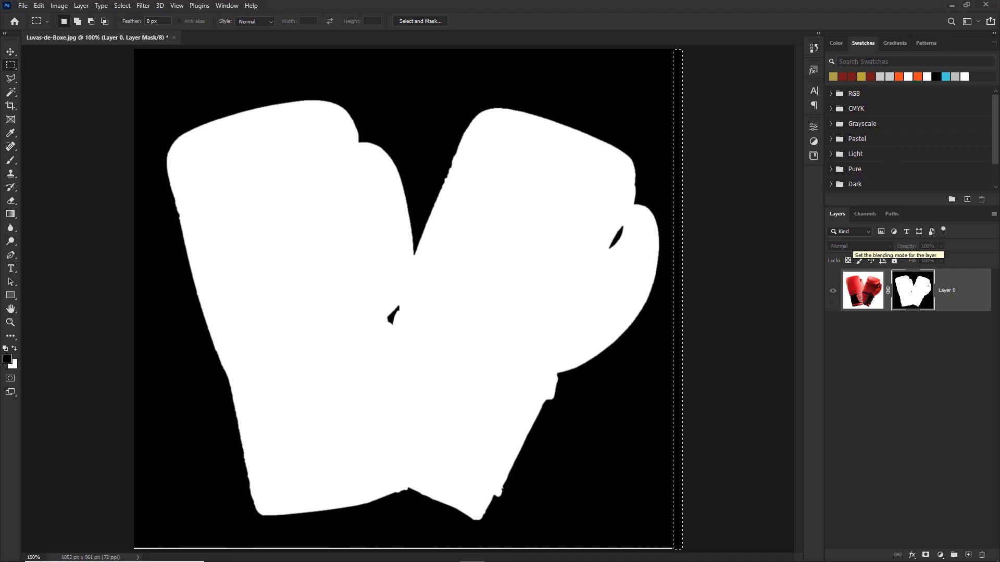
pyautogui.moveTo(692, 549); pyautogui.dragTo(36, 539)
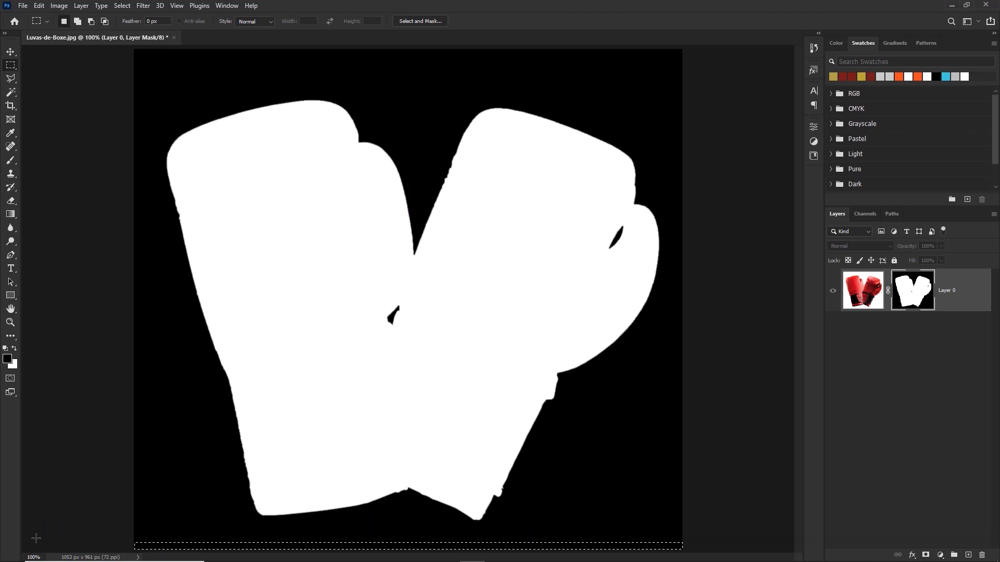
pyautogui.hotkey('ctrl', 'd')
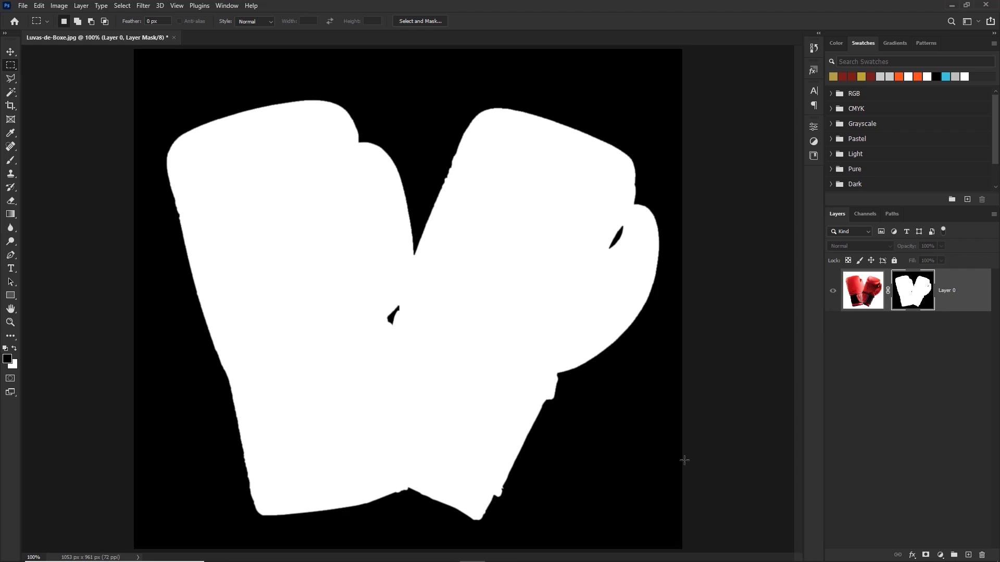
pyautogui.click(861, 291)
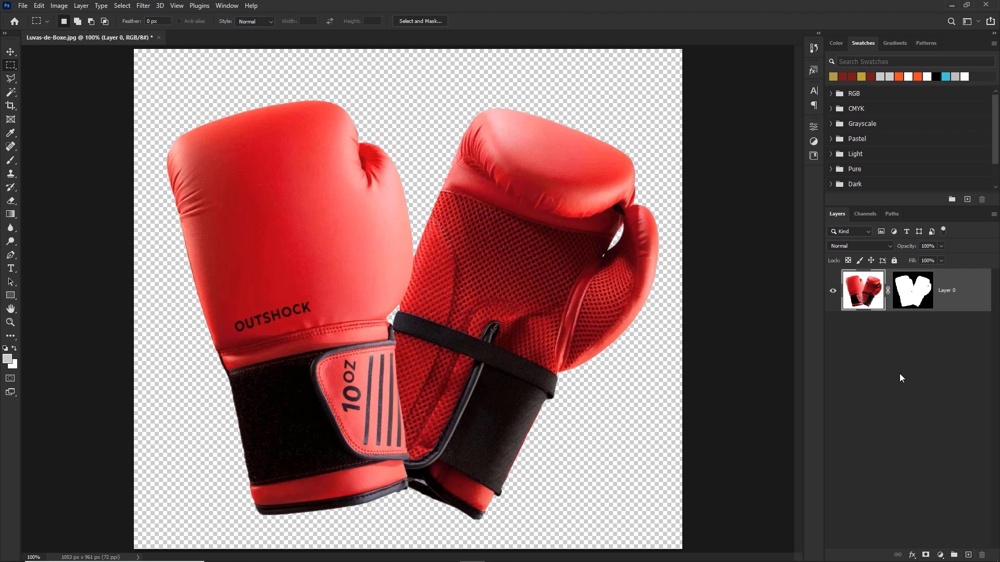
# Create an empty layer beneath the gloves and set the foreground color to a dark red sampled near the right glove's thumb.
pyautogui.keyDown('ctrl'); pyautogui.click(969, 555); pyautogui.keyUp('ctrl')
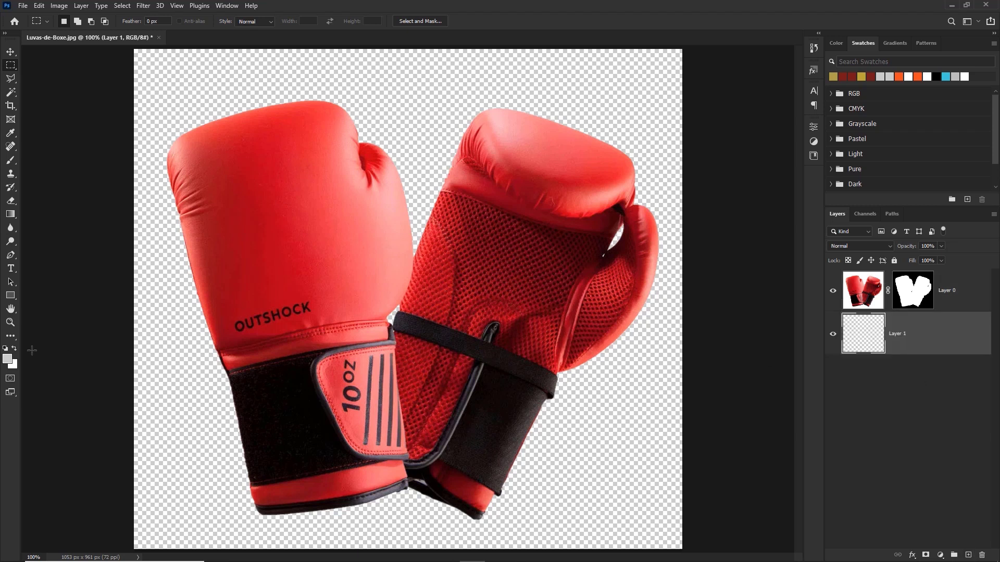
pyautogui.click(9, 360)
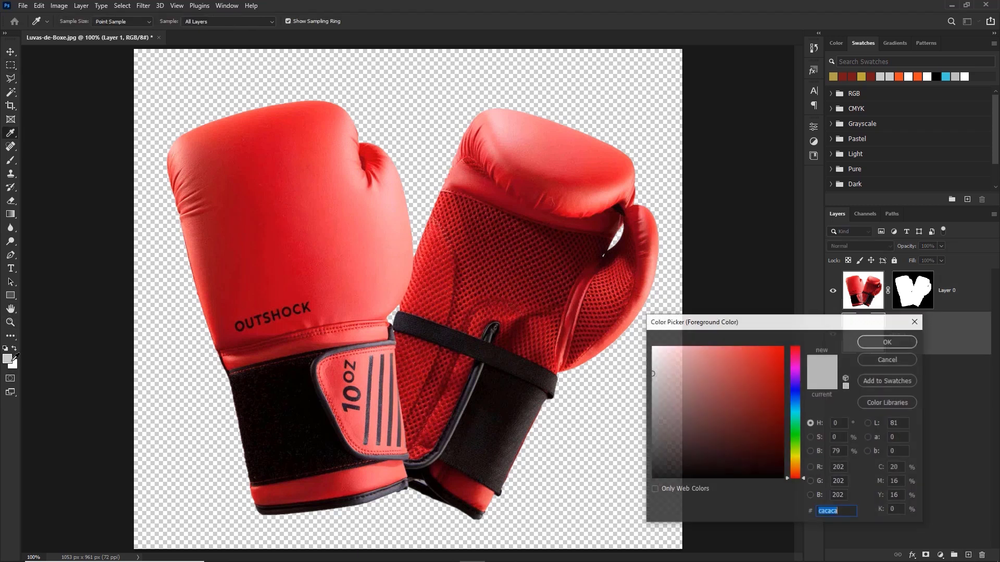
pyautogui.click(740, 384)
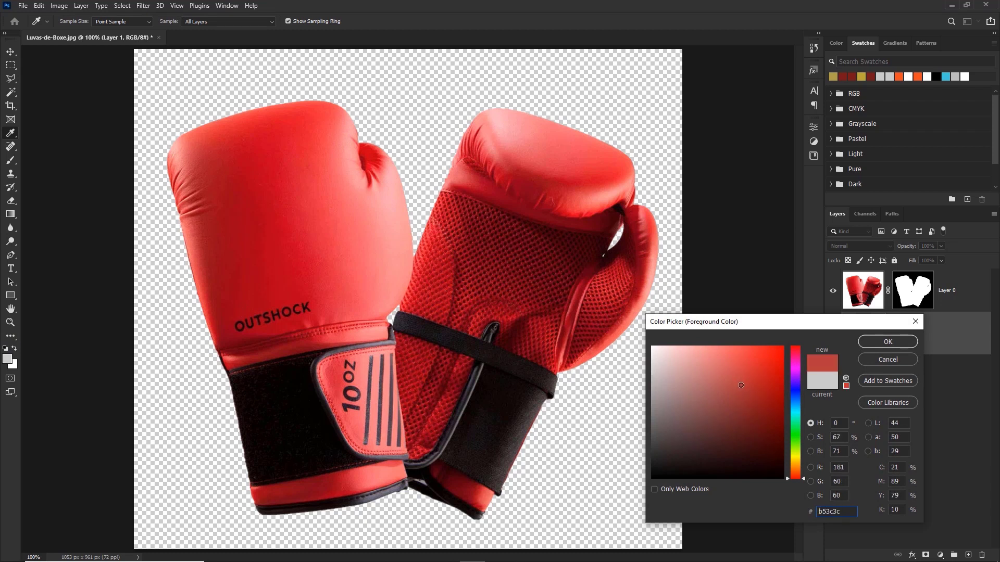
pyautogui.click(566, 232)
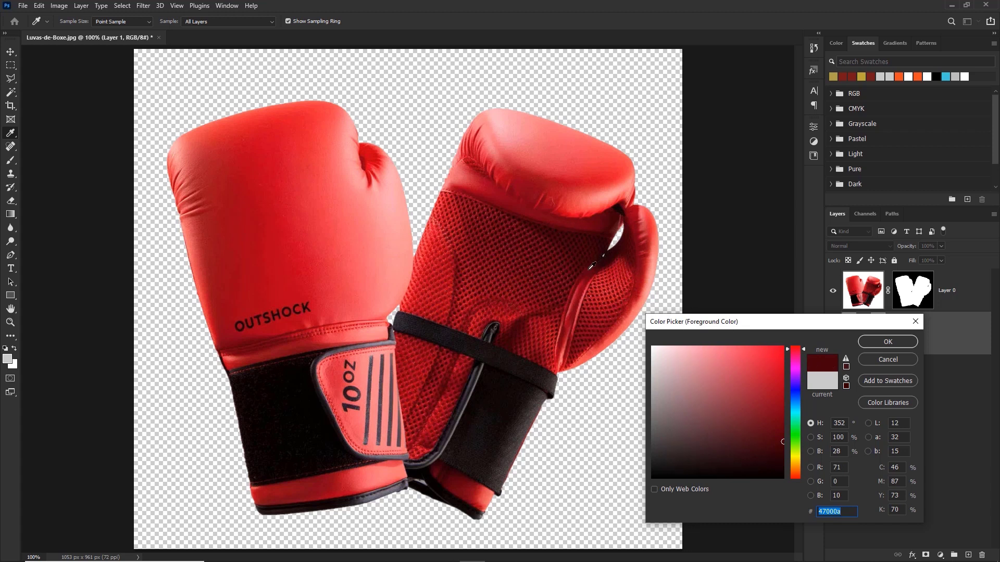
pyautogui.click(592, 268)
pyautogui.click(873, 342)
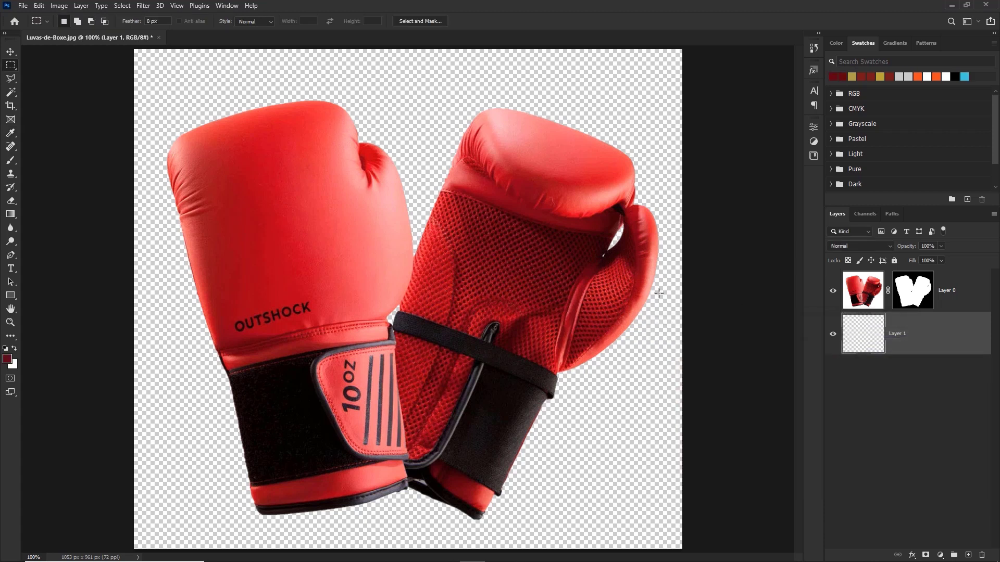
# Set the background color to the bright red e7333f sampled from the upper part of the left glove.
pyautogui.click(14, 365)
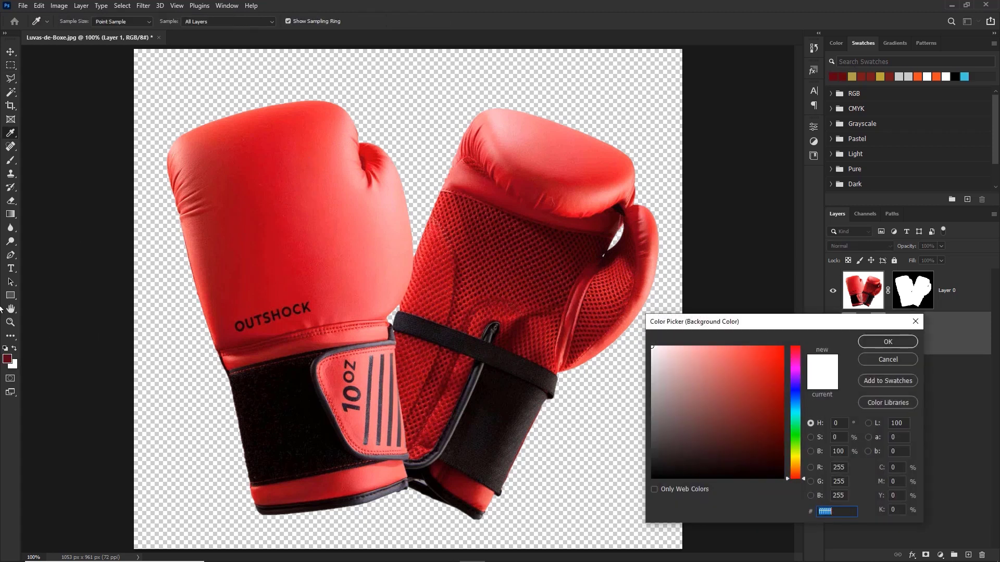
pyautogui.click(309, 150)
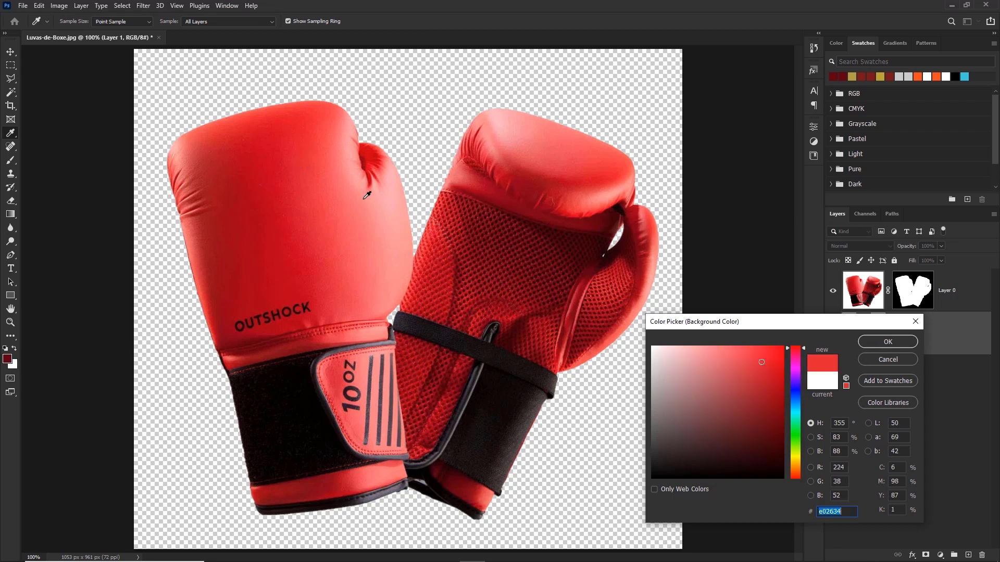
pyautogui.click(332, 136)
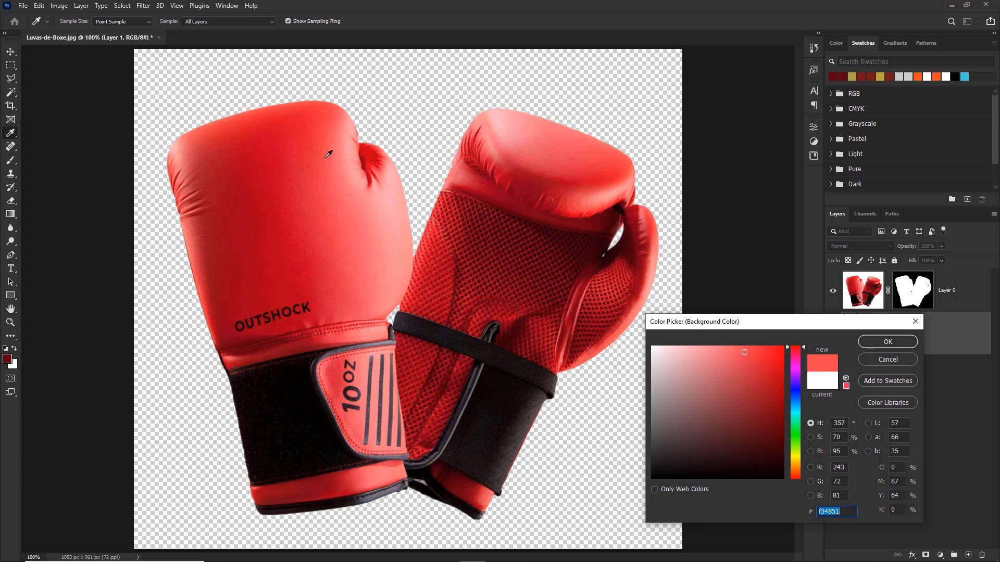
pyautogui.click(323, 140)
pyautogui.click(887, 342)
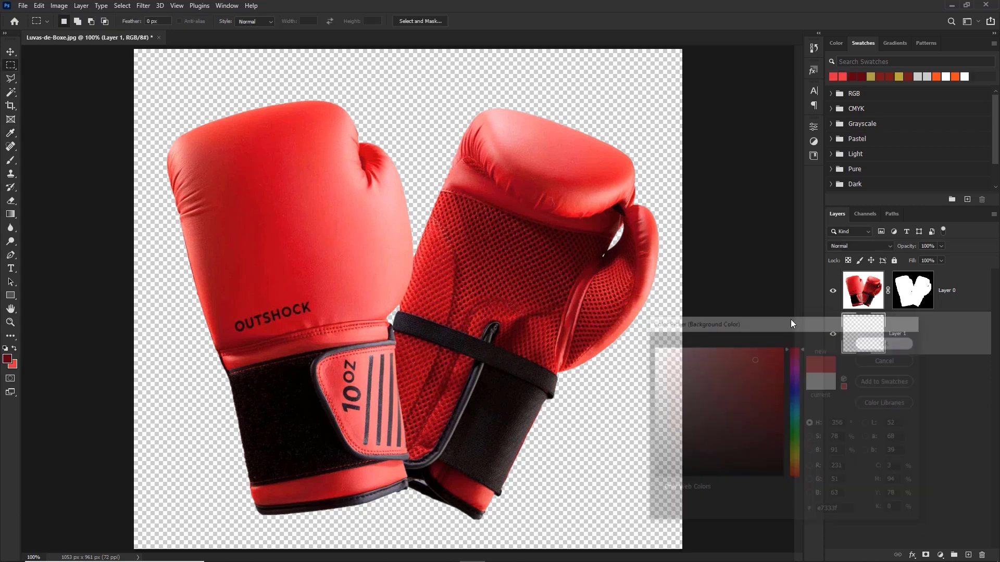
# Fill the empty layer with a radial foreground-to-background gradient running from the canvas center toward the lower-right corner.
pyautogui.click(10, 214)
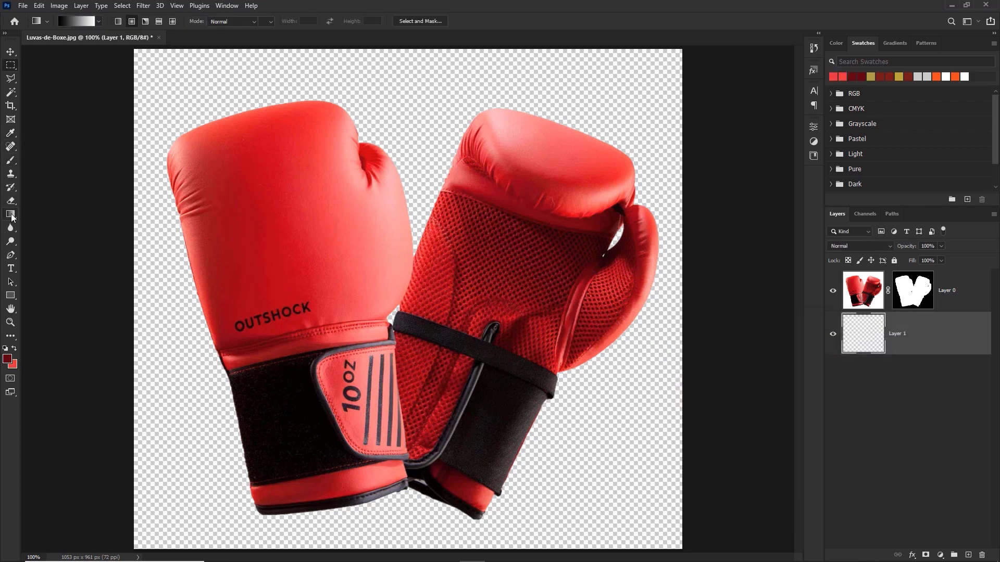
pyautogui.click(47, 214)
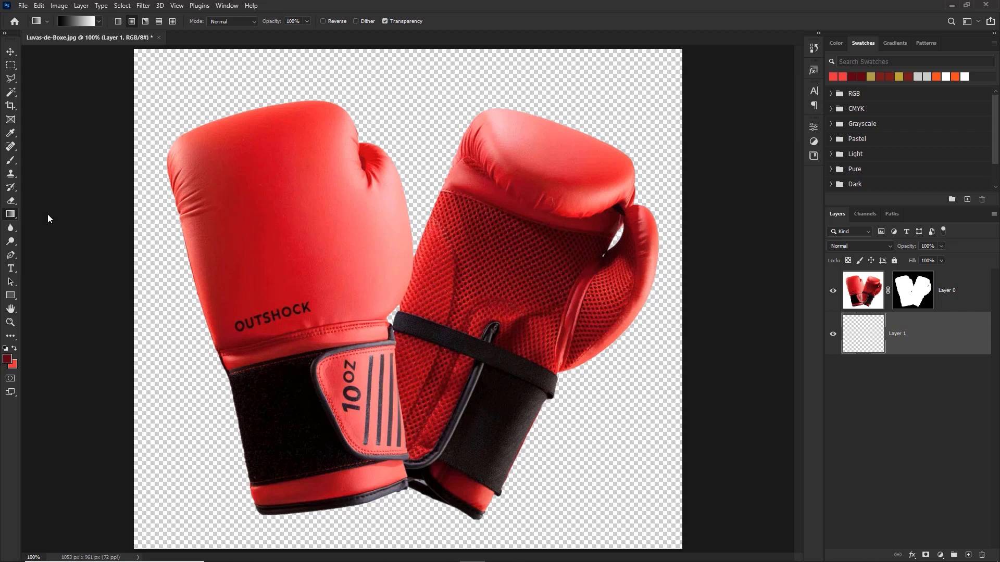
pyautogui.click(99, 21)
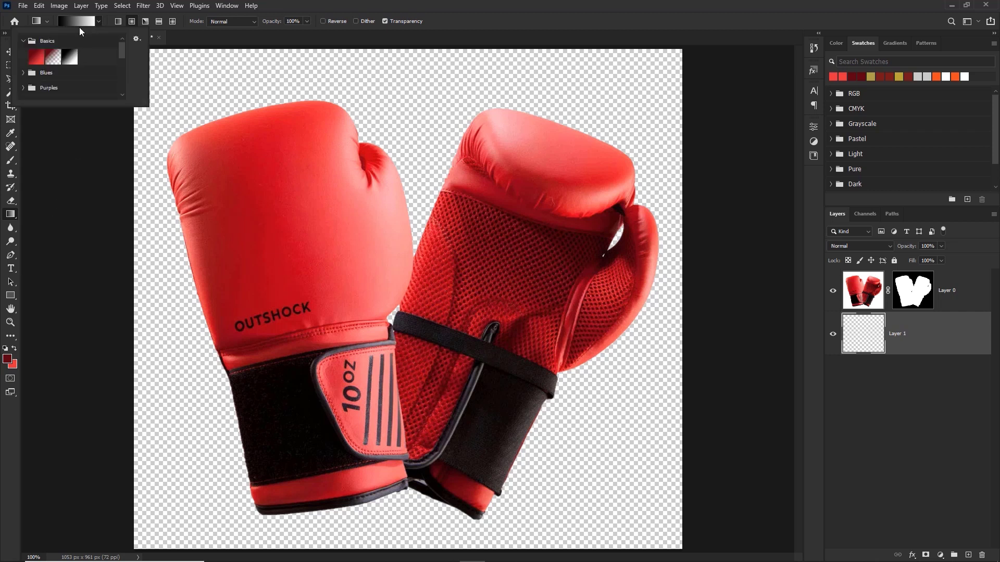
pyautogui.click(37, 62)
pyautogui.click(431, 23)
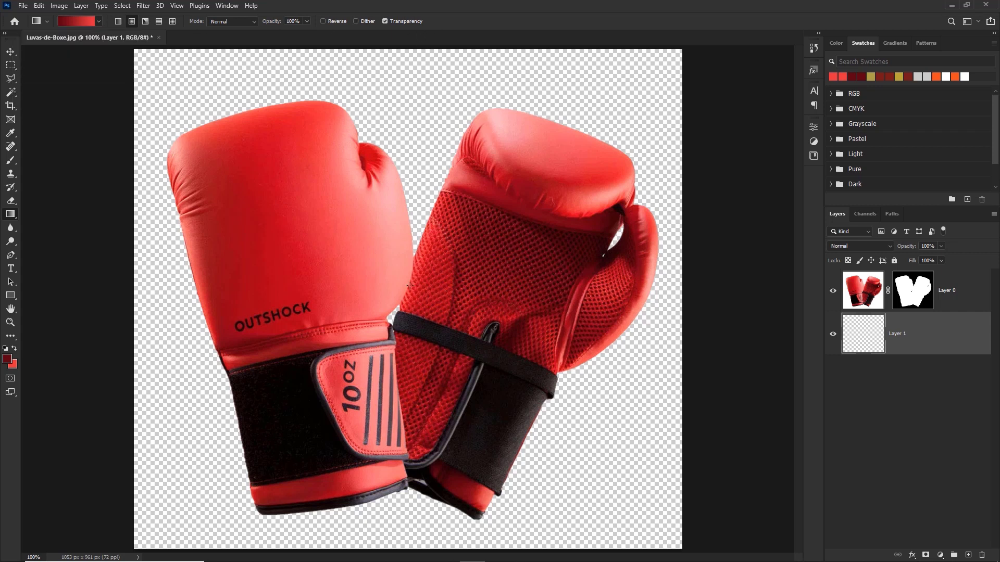
pyautogui.moveTo(409, 282); pyautogui.dragTo(664, 523)
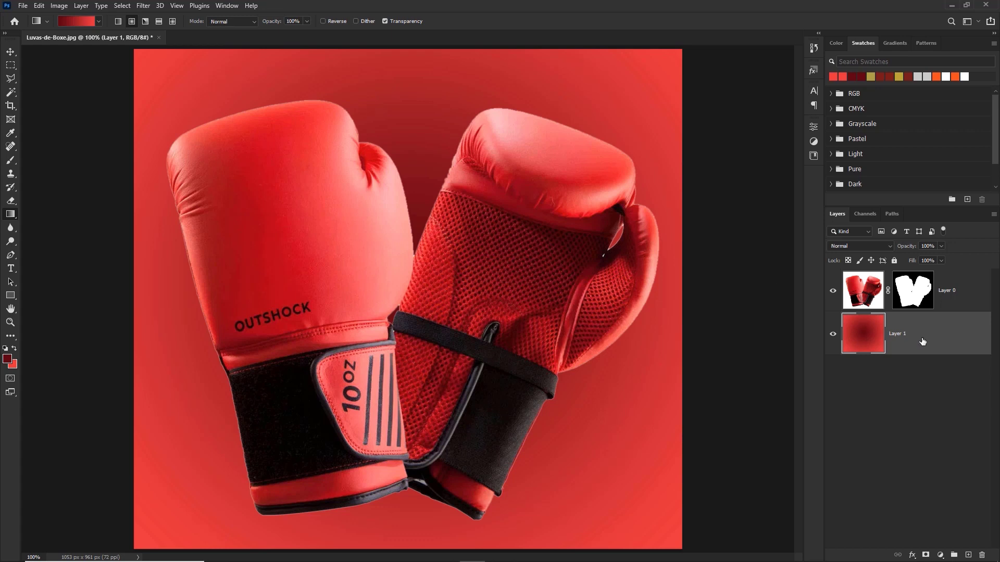
# Start a Texturizer filter on the gradient background layer and choose the Canvas texture.
pyautogui.click(143, 5)
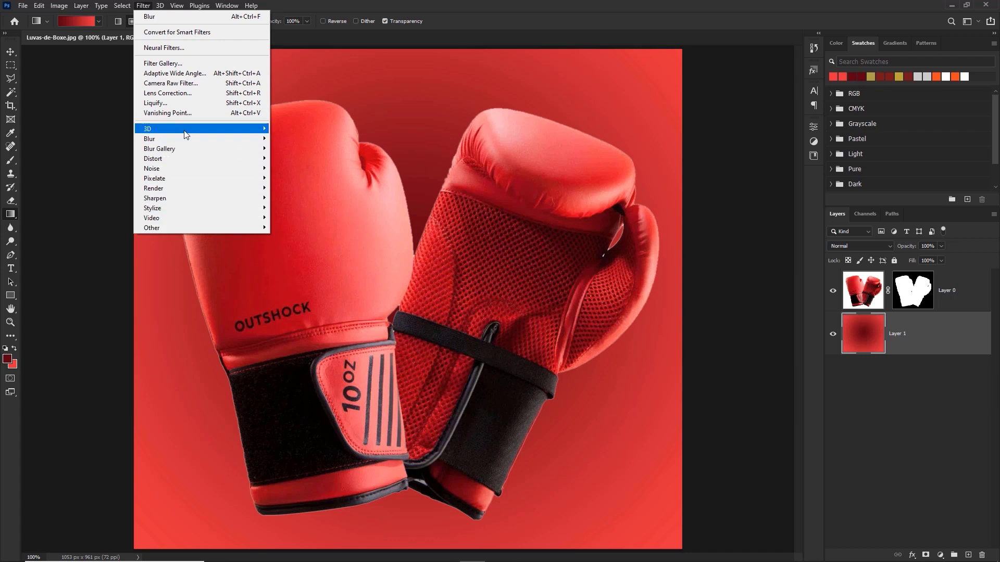
pyautogui.moveTo(177, 231)
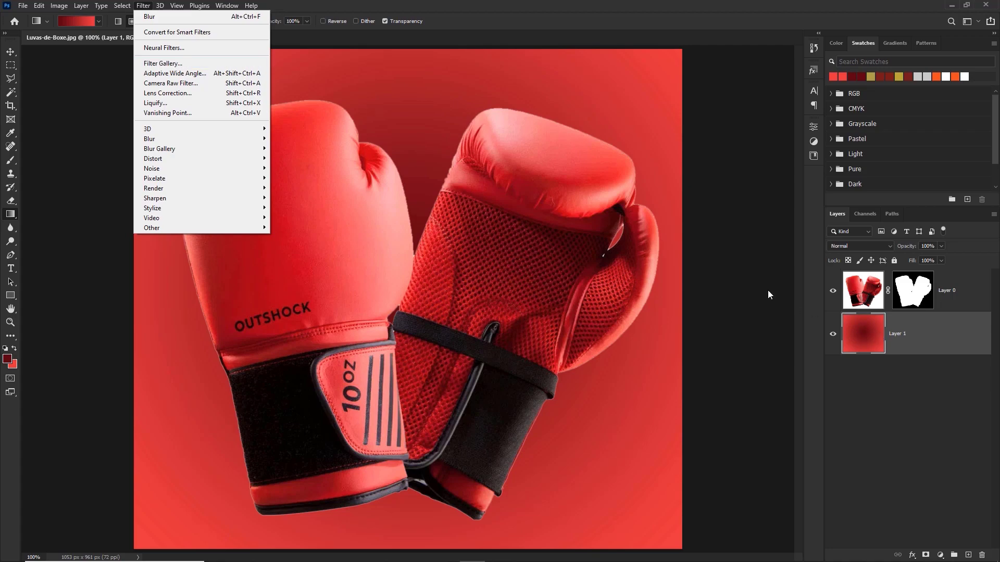
pyautogui.click(170, 63)
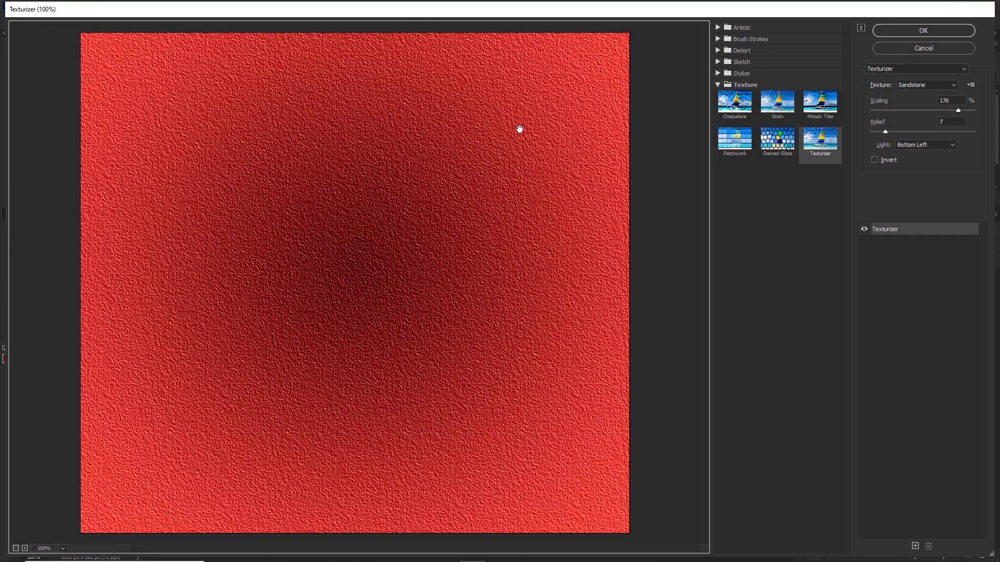
pyautogui.click(718, 85)
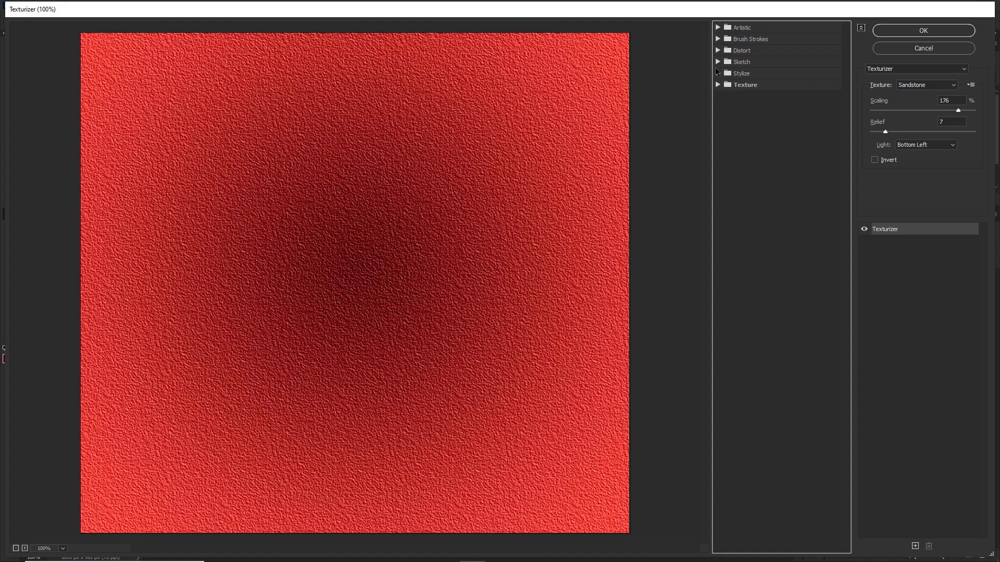
pyautogui.click(952, 88)
pyautogui.click(937, 100)
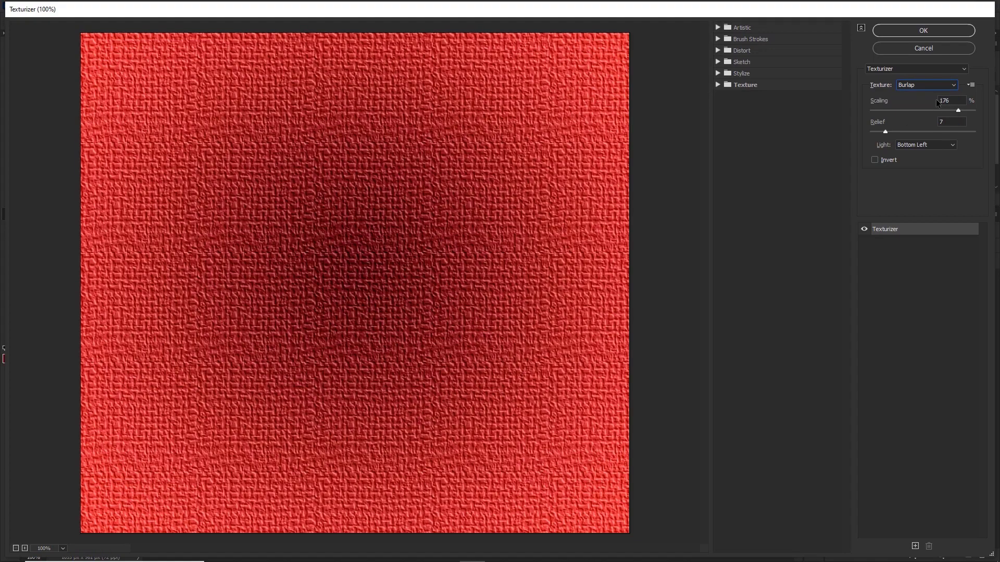
pyautogui.click(954, 87)
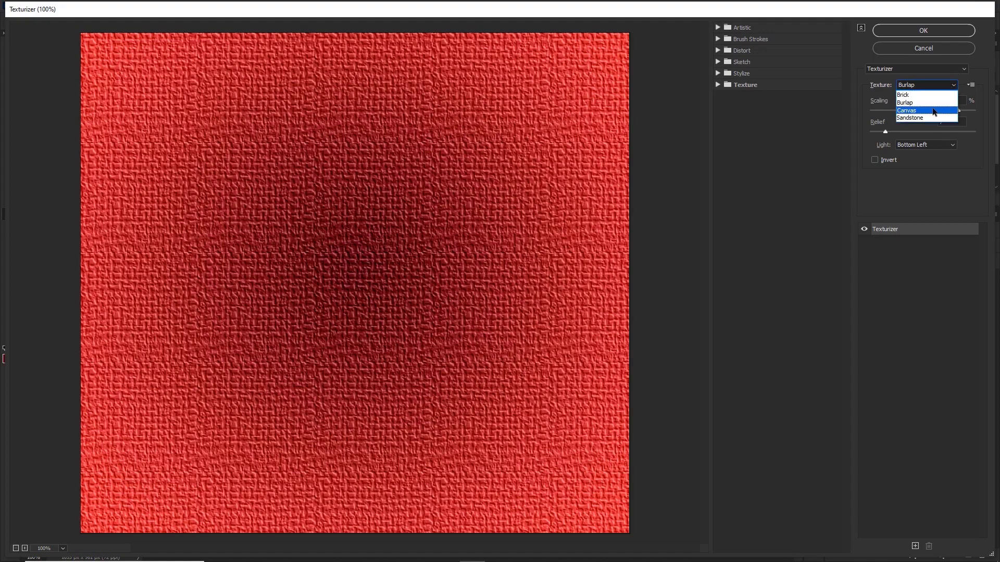
pyautogui.click(932, 107)
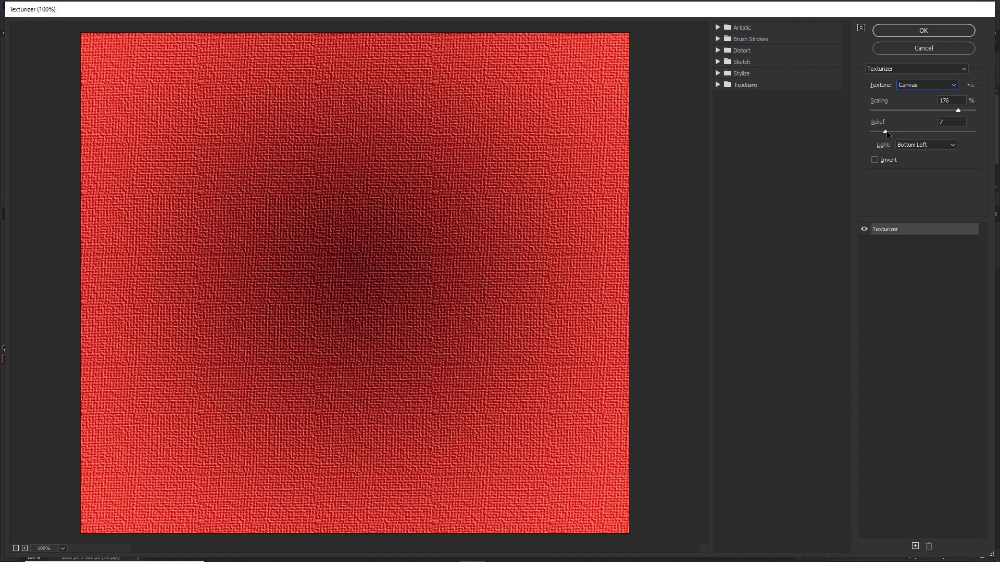
# Set the Canvas texture's relief to 8 with light from the Top and apply it to the background.
pyautogui.moveTo(887, 132); pyautogui.dragTo(888, 132)
pyautogui.click(916, 145)
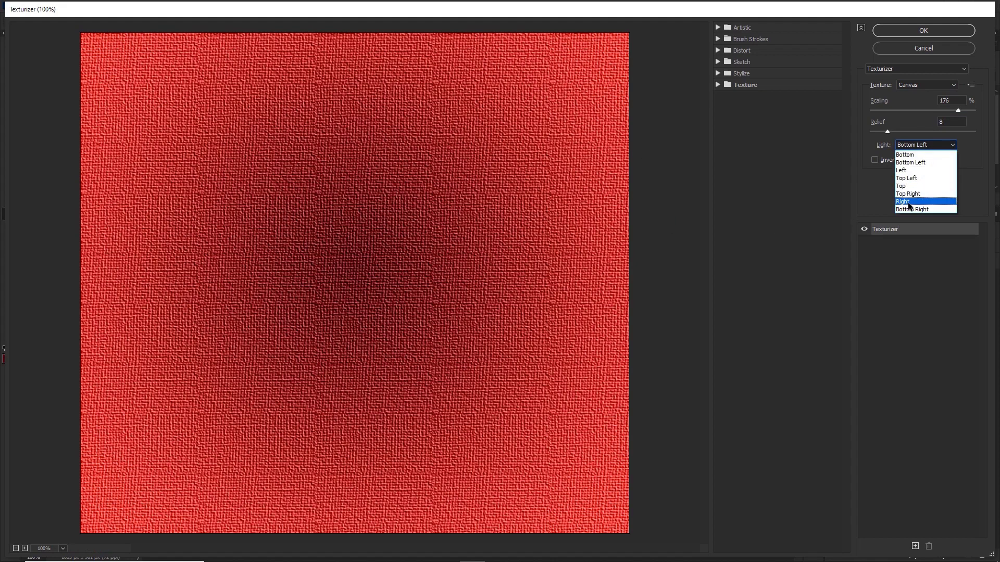
pyautogui.click(925, 155)
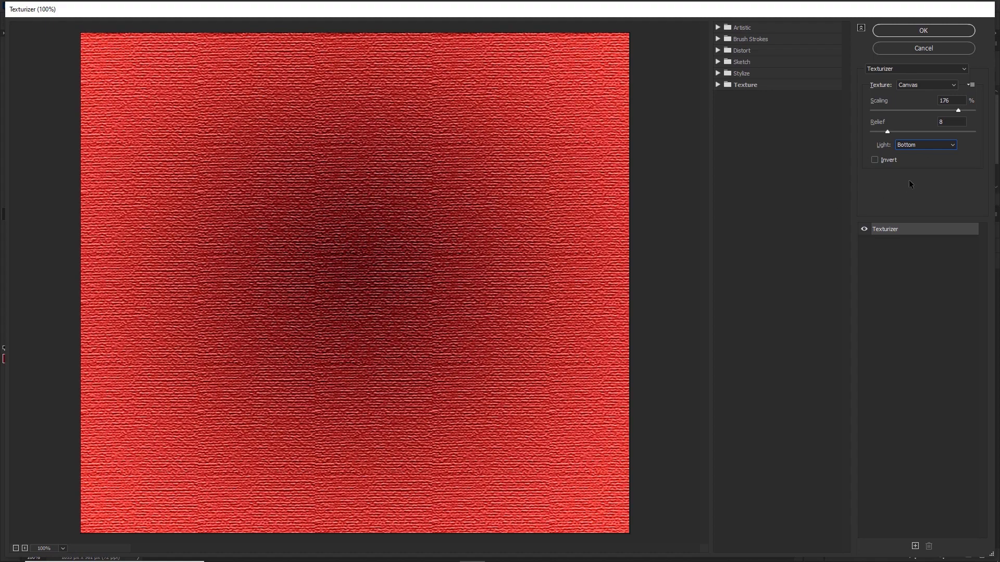
pyautogui.click(932, 147)
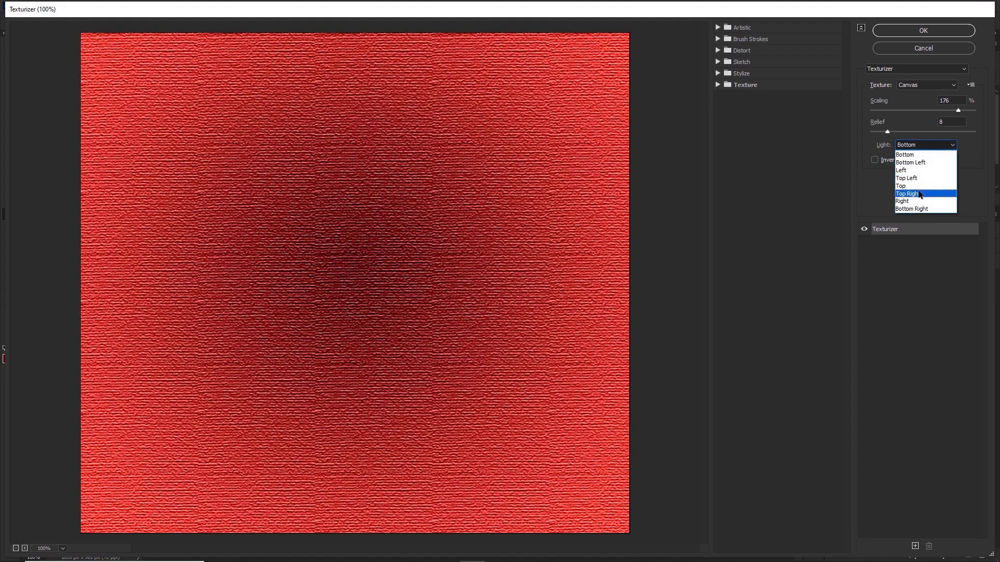
pyautogui.click(925, 187)
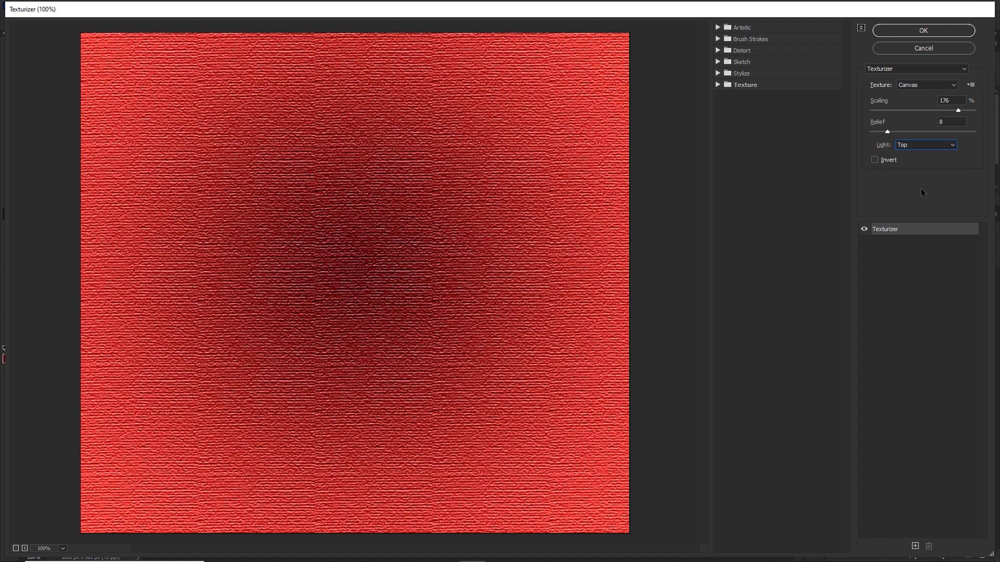
pyautogui.click(910, 33)
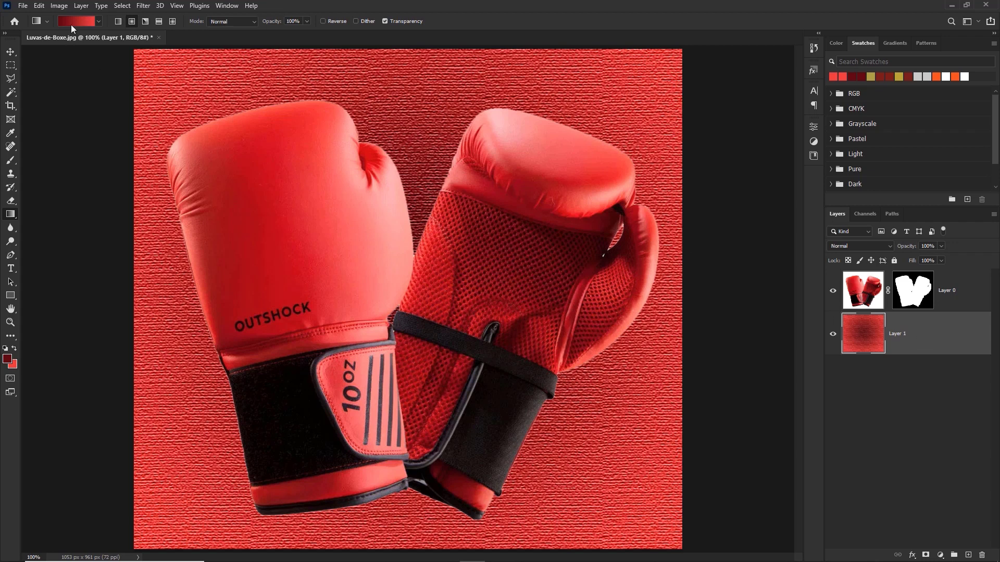
# Darken the textured background with Levels, raising the shadow input level to 11.
pyautogui.click(60, 6)
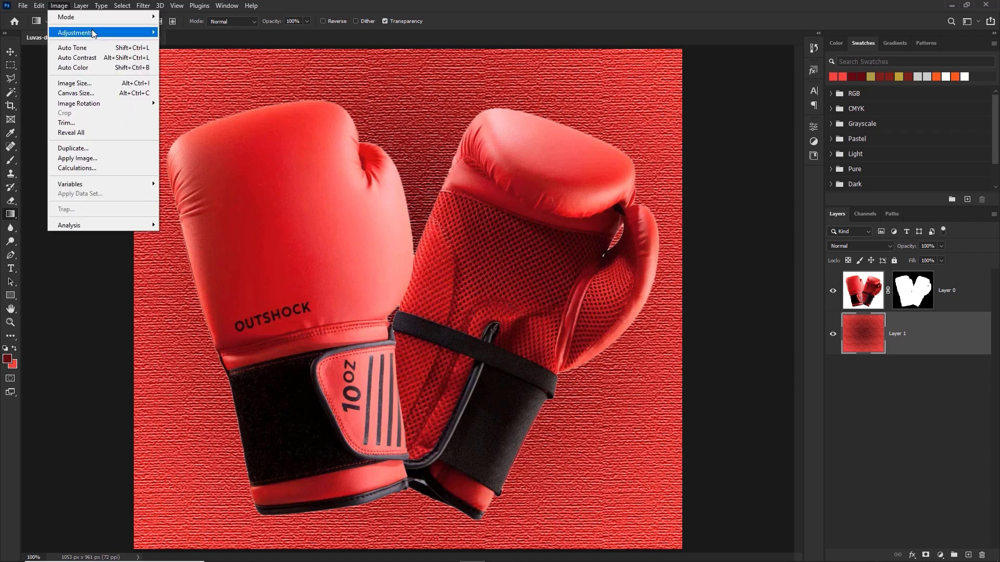
pyautogui.moveTo(94, 32)
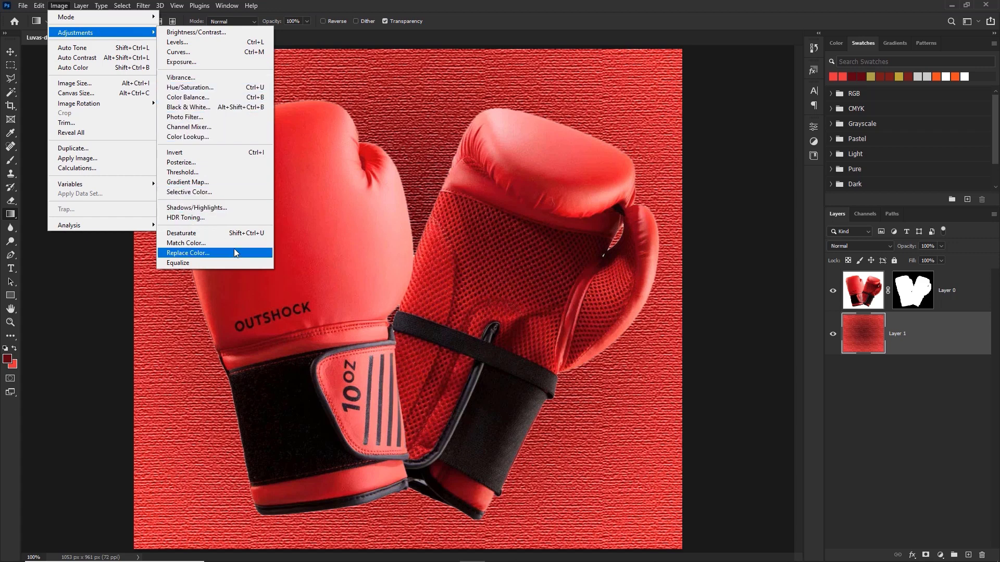
pyautogui.click(208, 43)
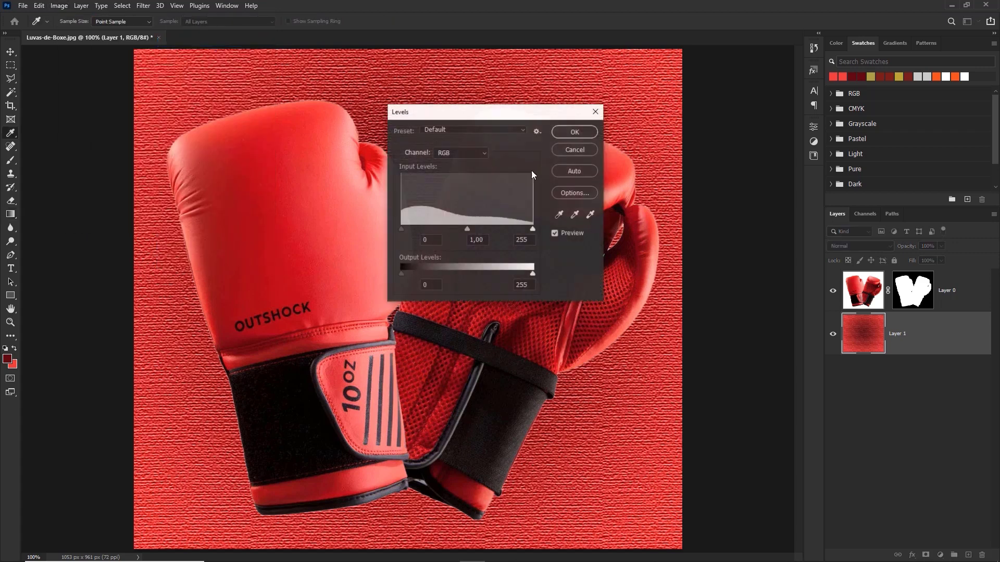
pyautogui.moveTo(401, 230); pyautogui.dragTo(404, 229)
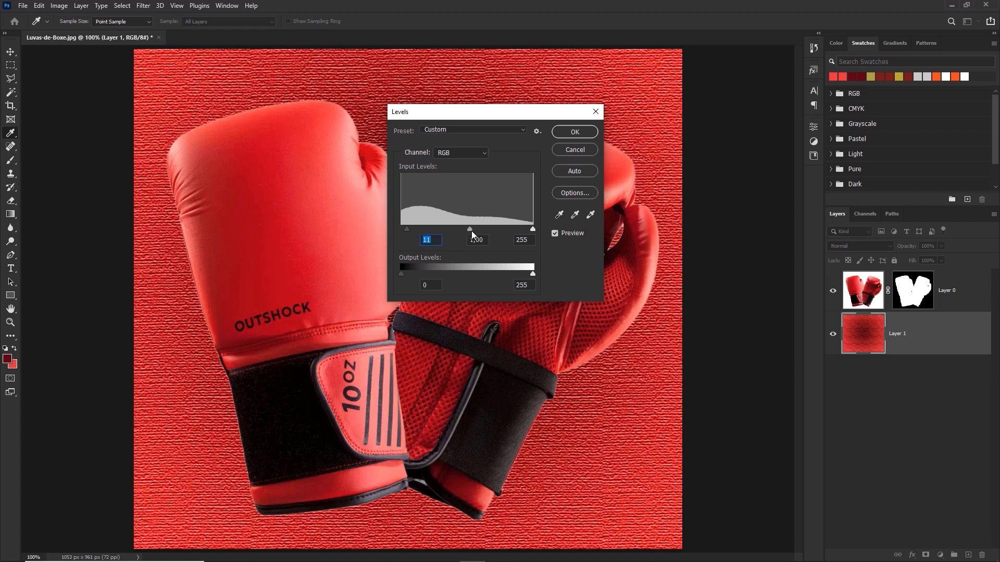
pyautogui.click(575, 131)
pyautogui.press('g')
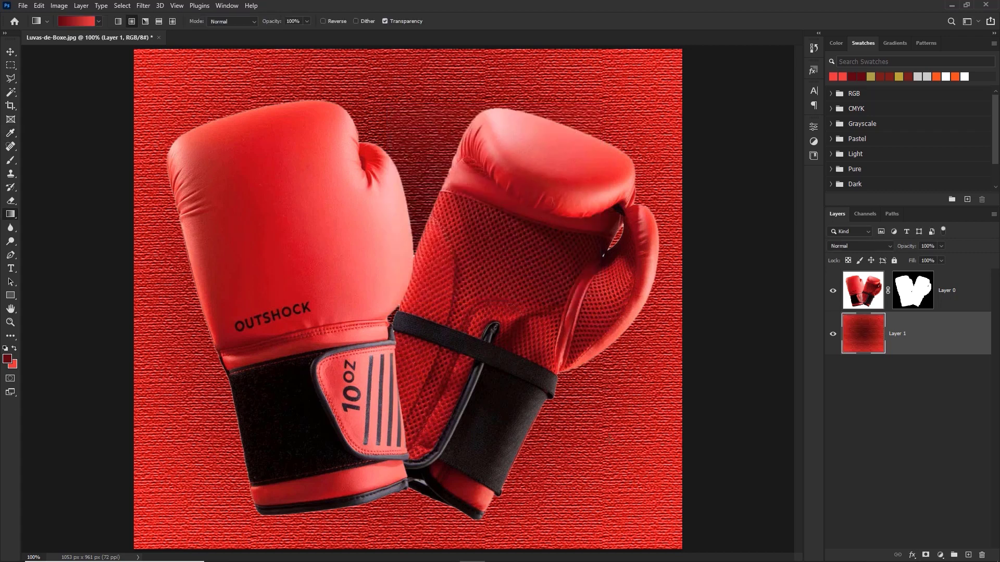
# Duplicate the glove layer together with its mask and hide the original glove layer.
pyautogui.click(861, 298)
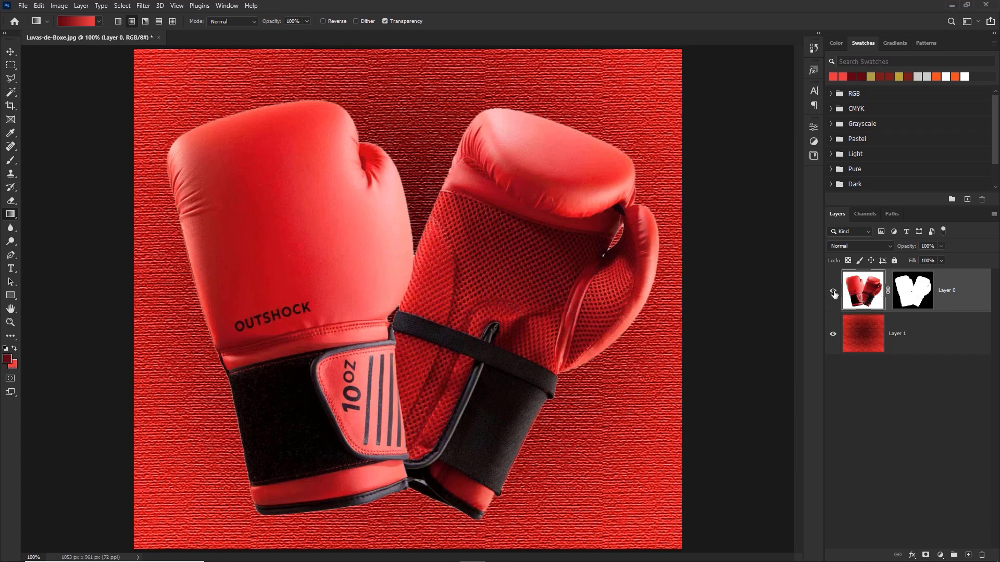
pyautogui.moveTo(958, 295); pyautogui.dragTo(968, 555)
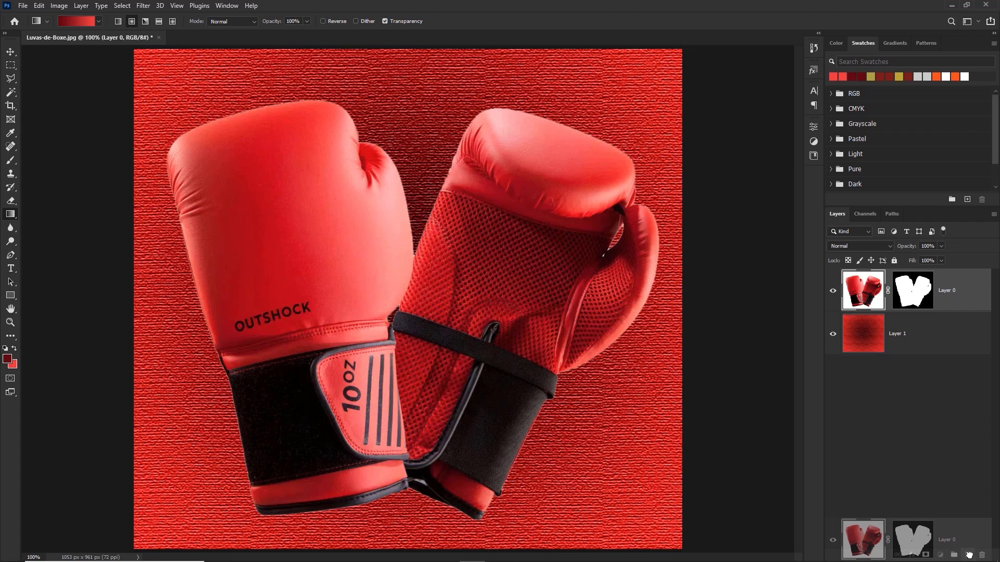
pyautogui.moveTo(968, 555); pyautogui.dragTo(969, 555)
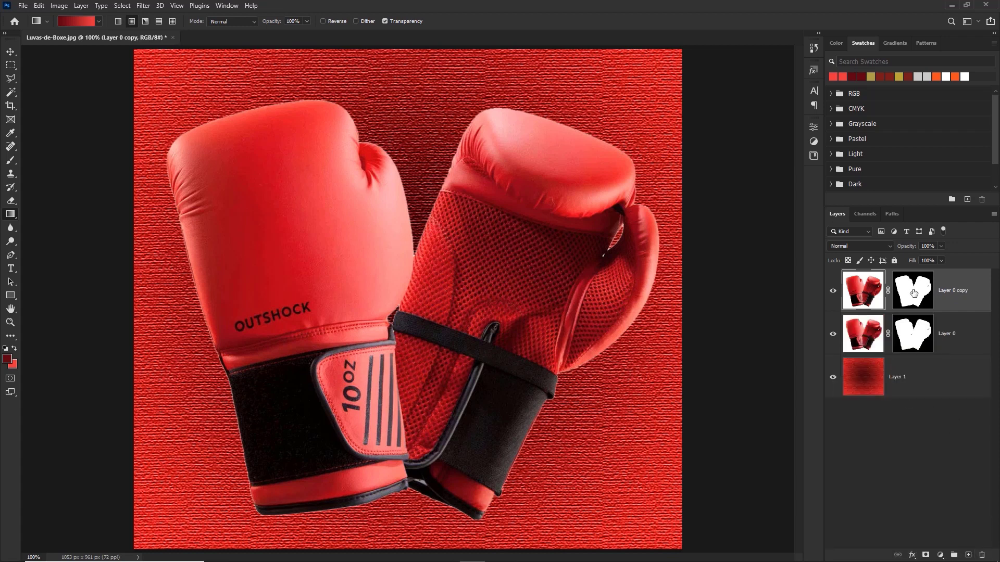
pyautogui.click(833, 334)
# Desaturate the duplicated glove layer.
pyautogui.click(61, 6)
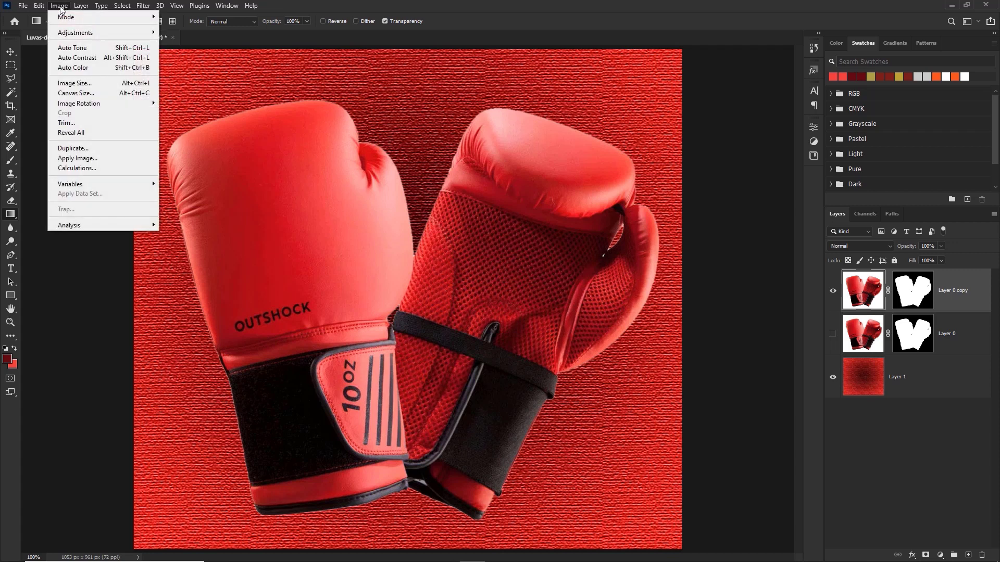
pyautogui.moveTo(78, 33)
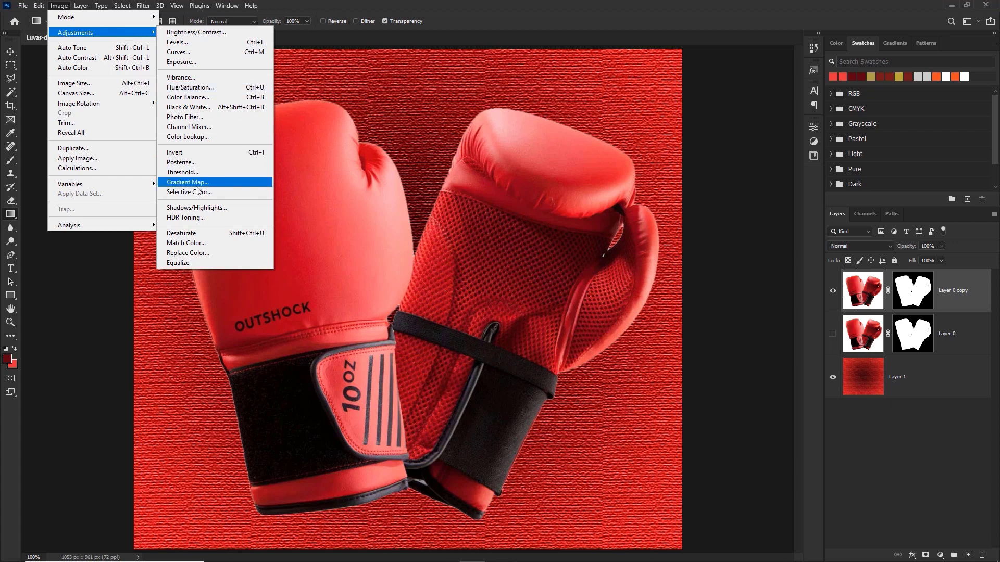
pyautogui.click(255, 234)
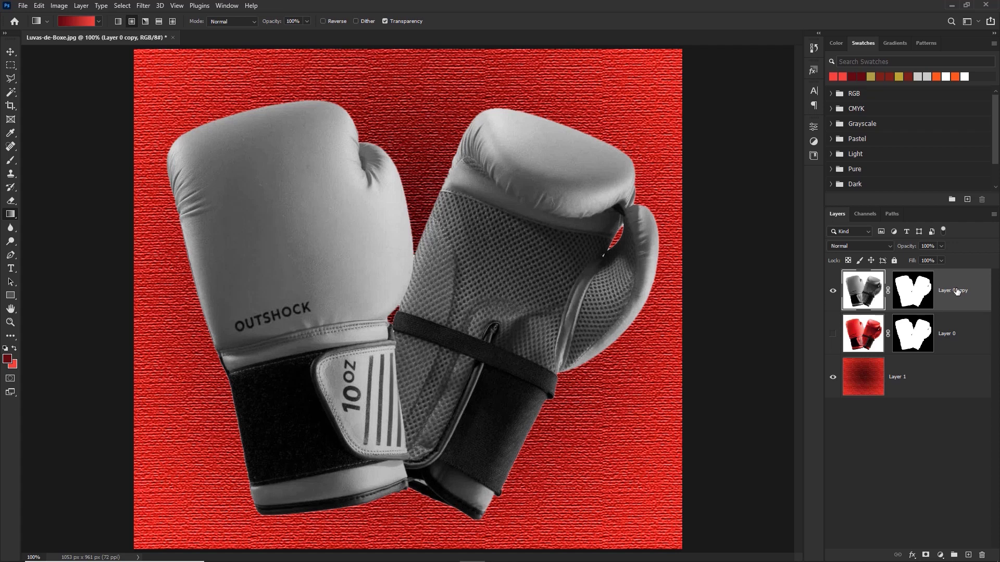
# Duplicate the desaturated glove layer and invert the tones of the new copy.
pyautogui.moveTo(958, 291); pyautogui.dragTo(968, 556)
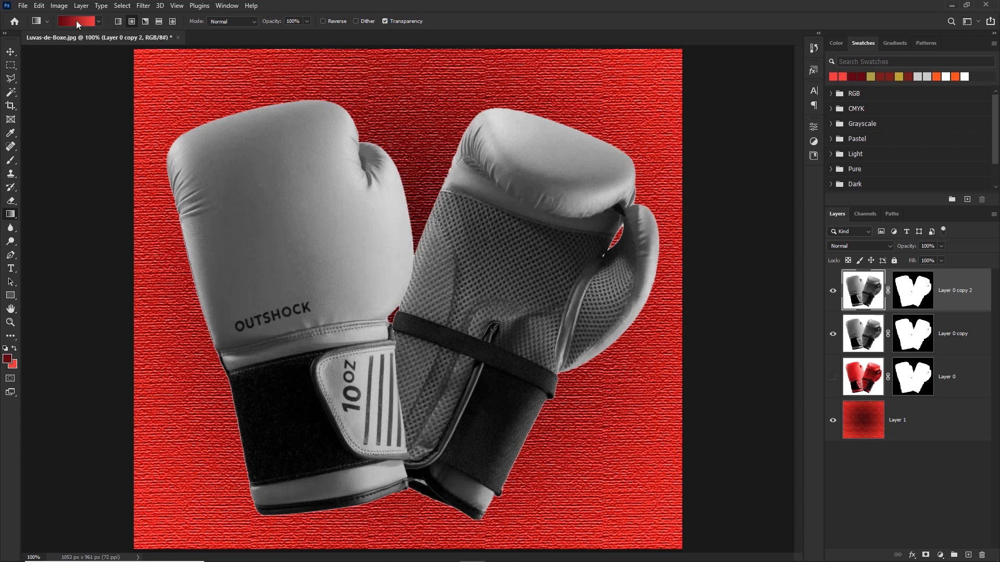
pyautogui.click(61, 11)
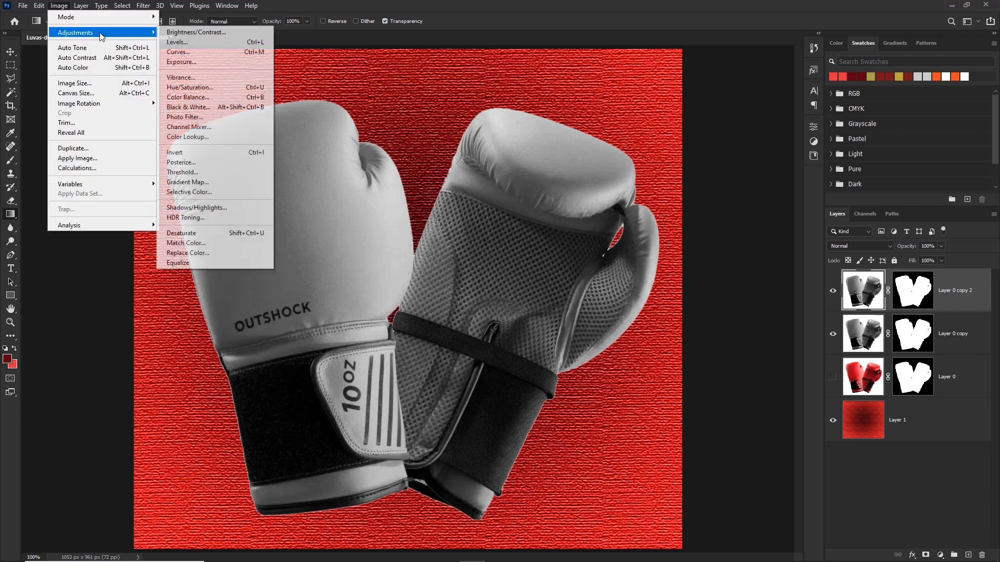
pyautogui.moveTo(100, 35)
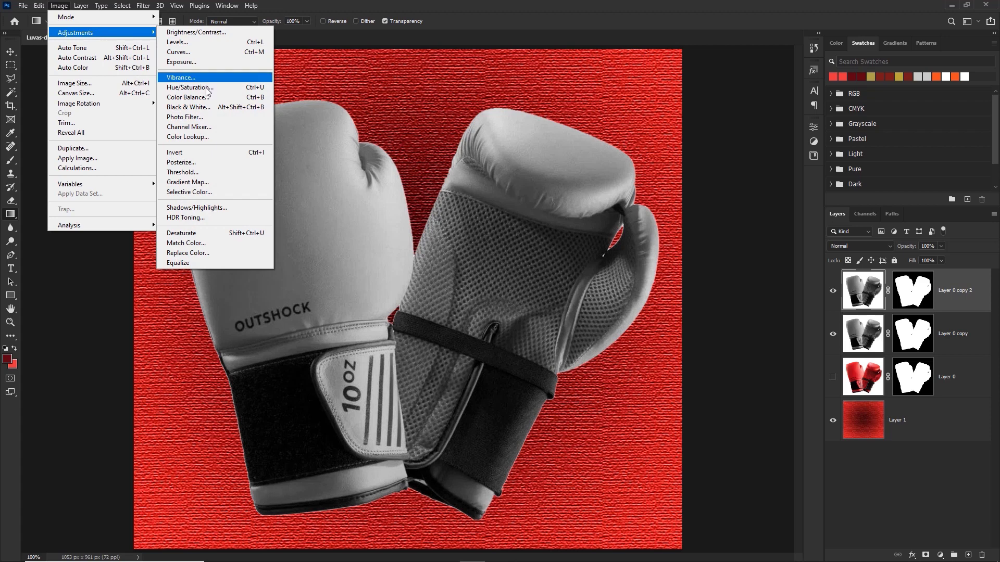
pyautogui.click(210, 152)
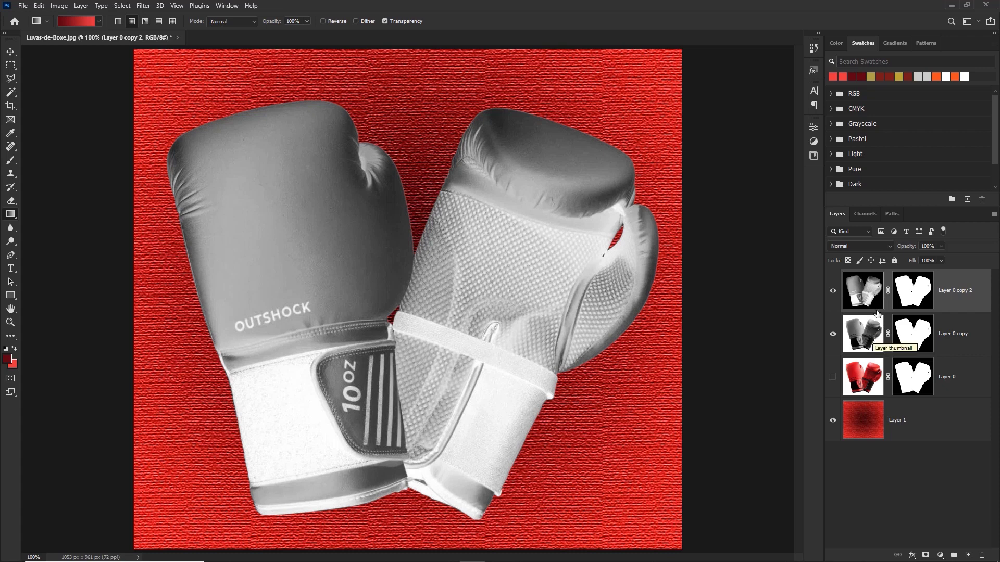
# Set the inverted copy to Difference blending and merge it down onto the desaturated glove layer, preserving the layer mask.
pyautogui.click(889, 246)
pyautogui.click(890, 247)
pyautogui.click(890, 247)
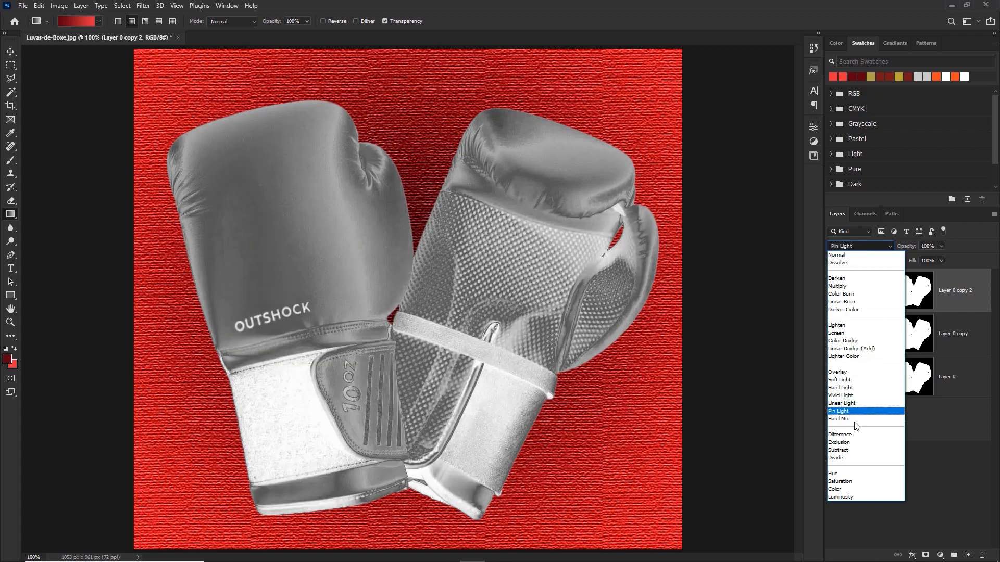
pyautogui.click(854, 436)
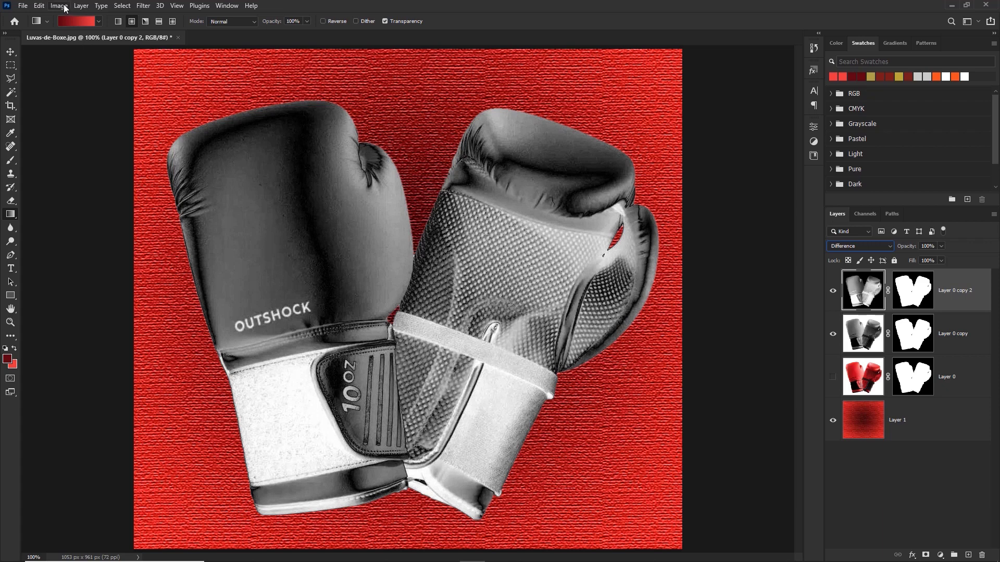
pyautogui.click(80, 6)
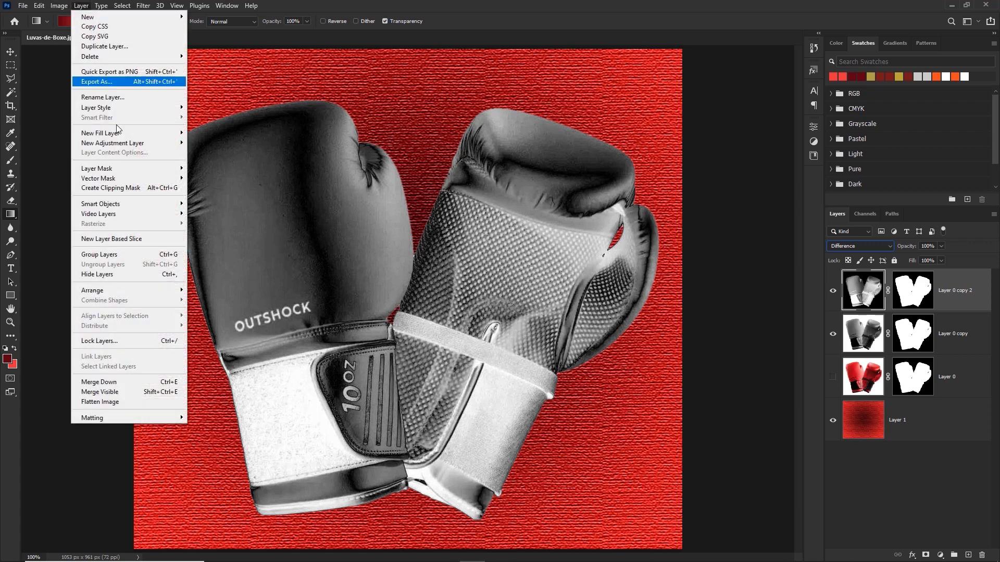
pyautogui.click(141, 384)
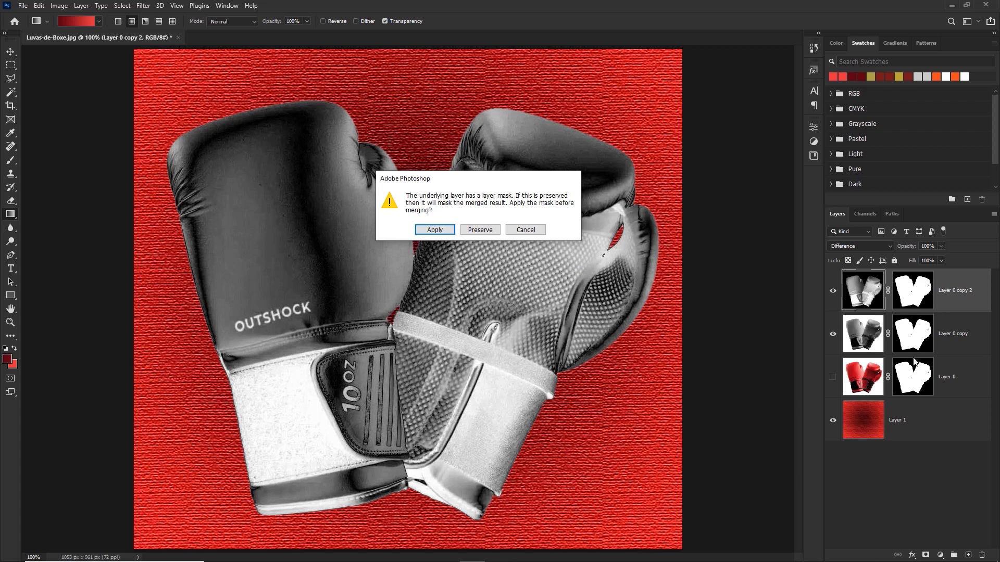
pyautogui.click(477, 233)
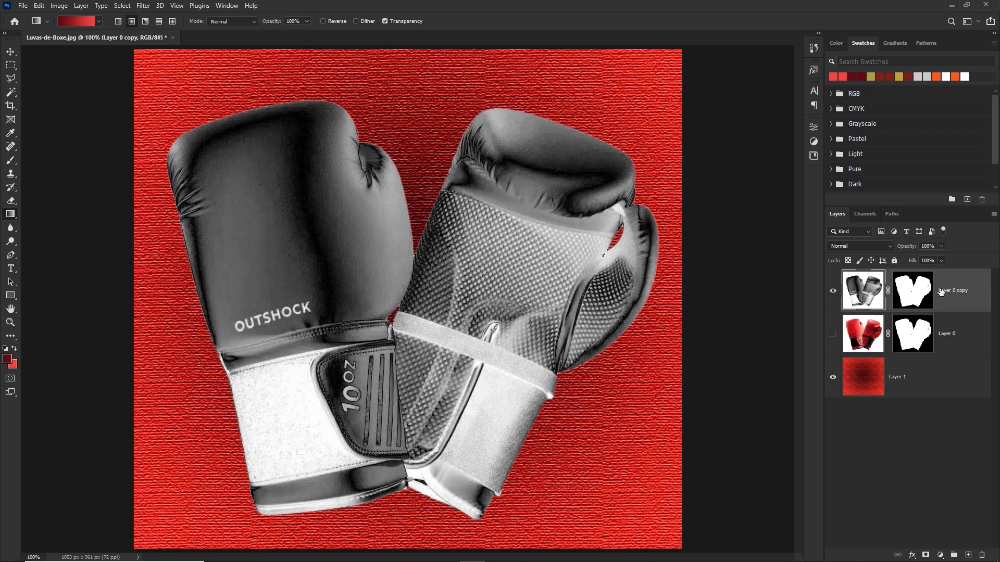
# Duplicate the merged grayscale glove layer with its mask and invert the tones of the new copy.
pyautogui.moveTo(970, 292); pyautogui.dragTo(968, 554)
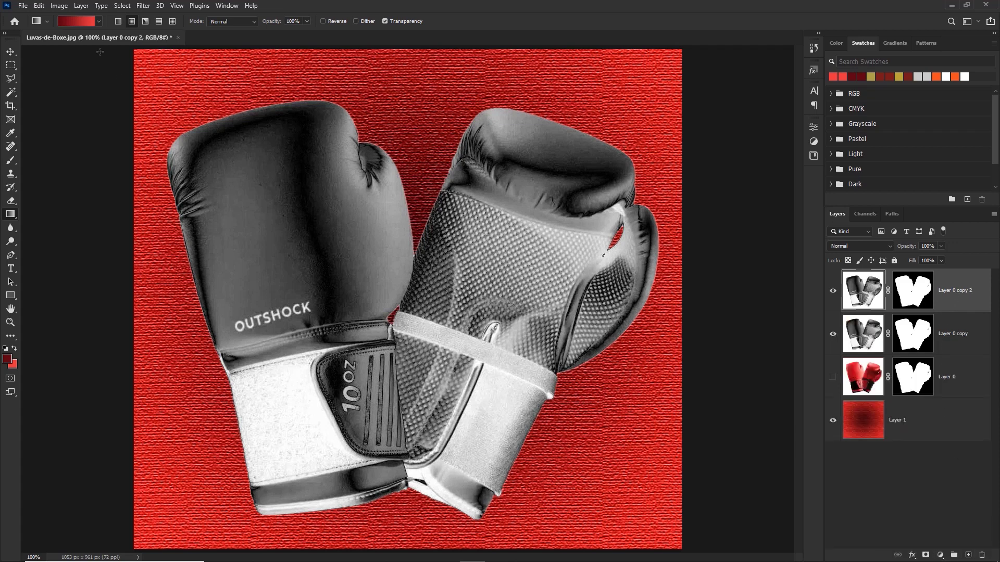
pyautogui.click(59, 5)
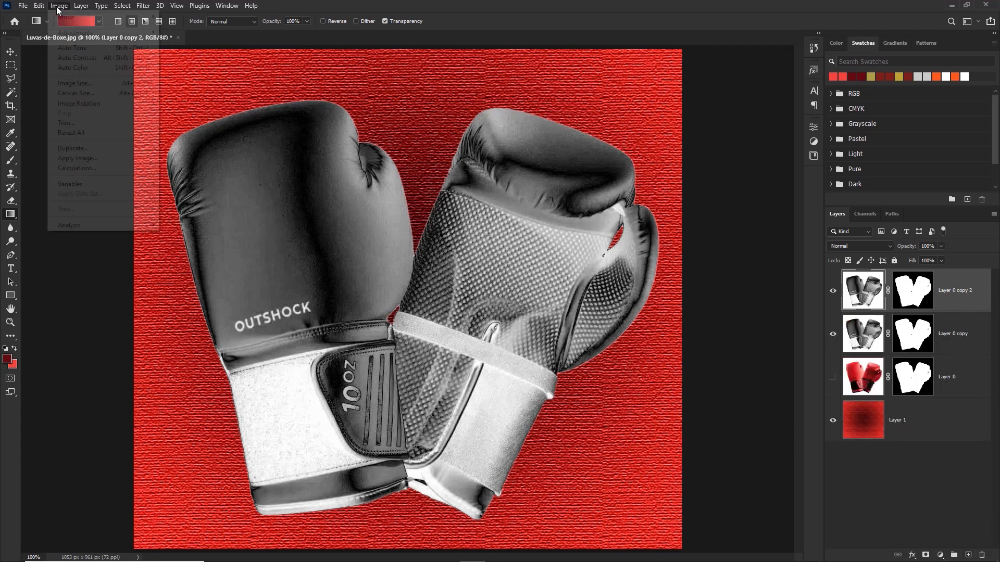
pyautogui.moveTo(74, 32)
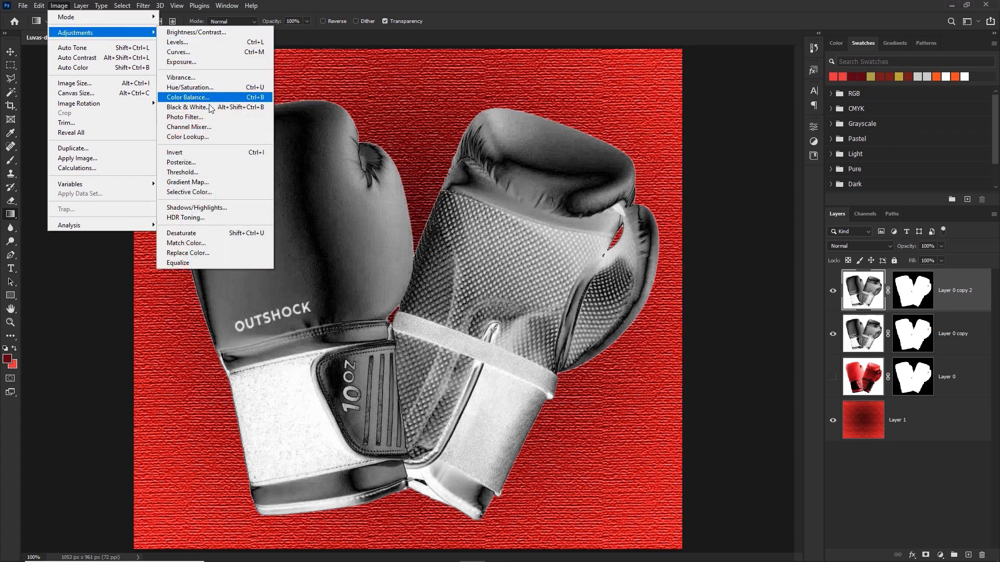
pyautogui.click(187, 152)
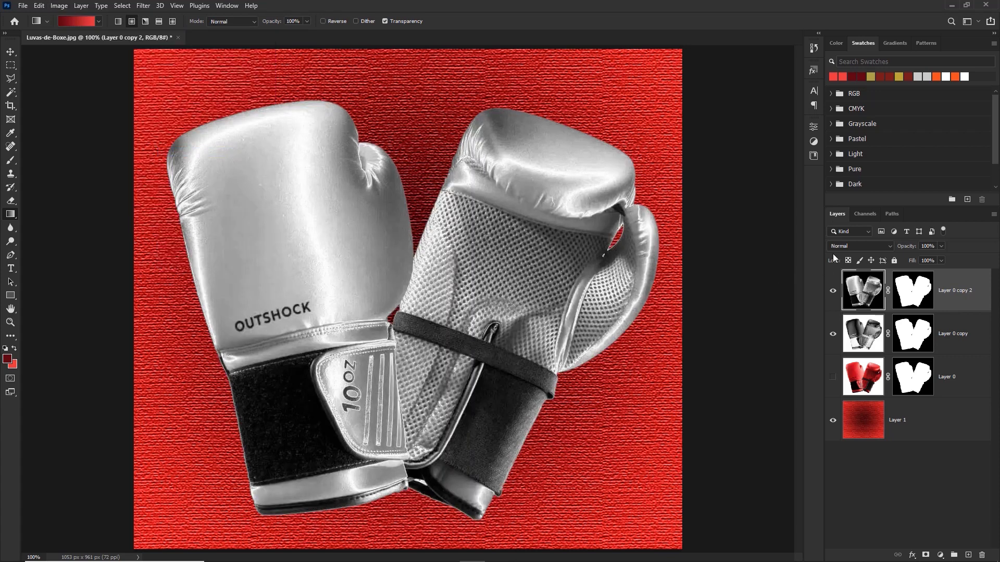
# Blend the second inverted copy in Difference mode and merge it down onto the grayscale glove layer, preserving the mask.
pyautogui.click(889, 248)
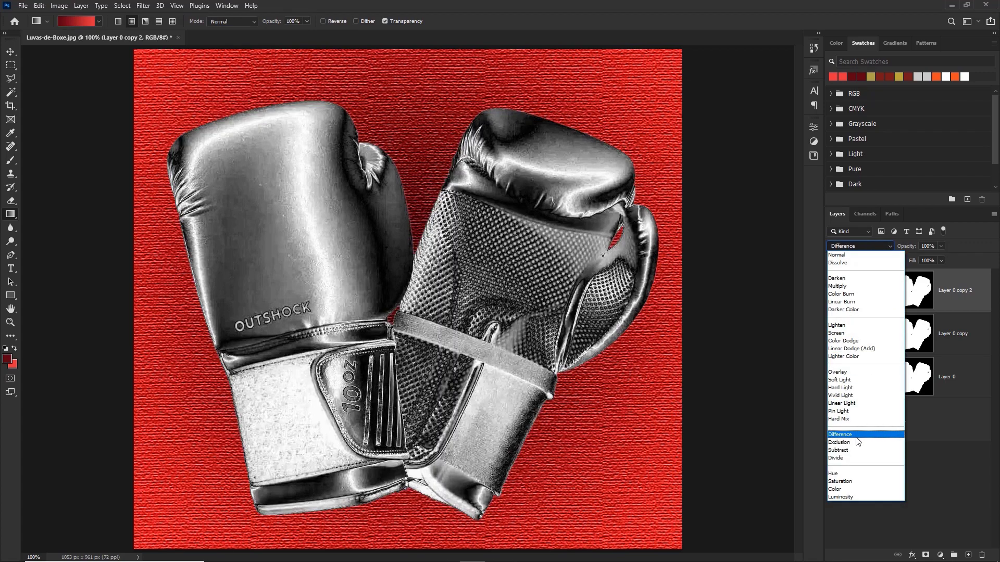
pyautogui.click(860, 434)
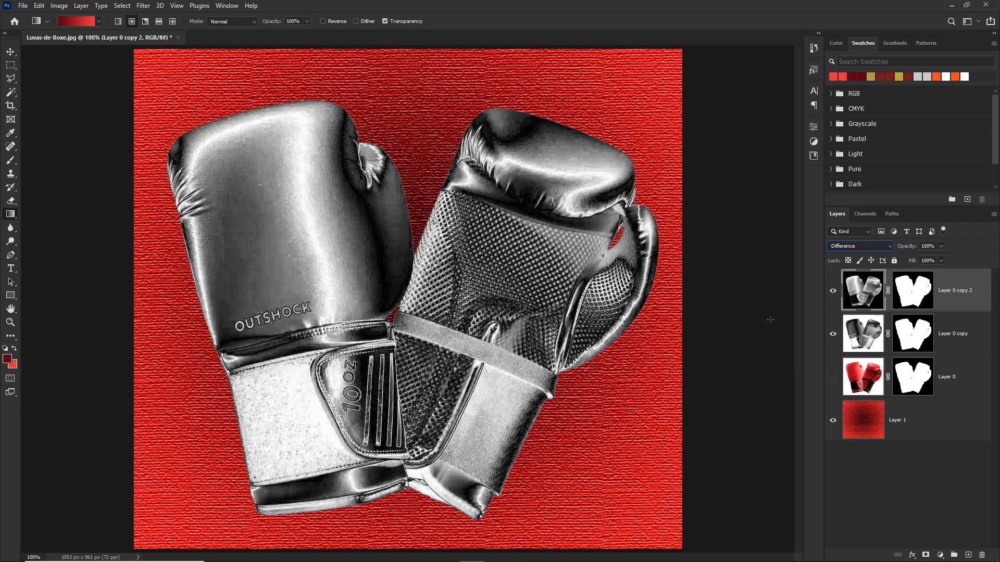
pyautogui.click(81, 5)
pyautogui.click(125, 383)
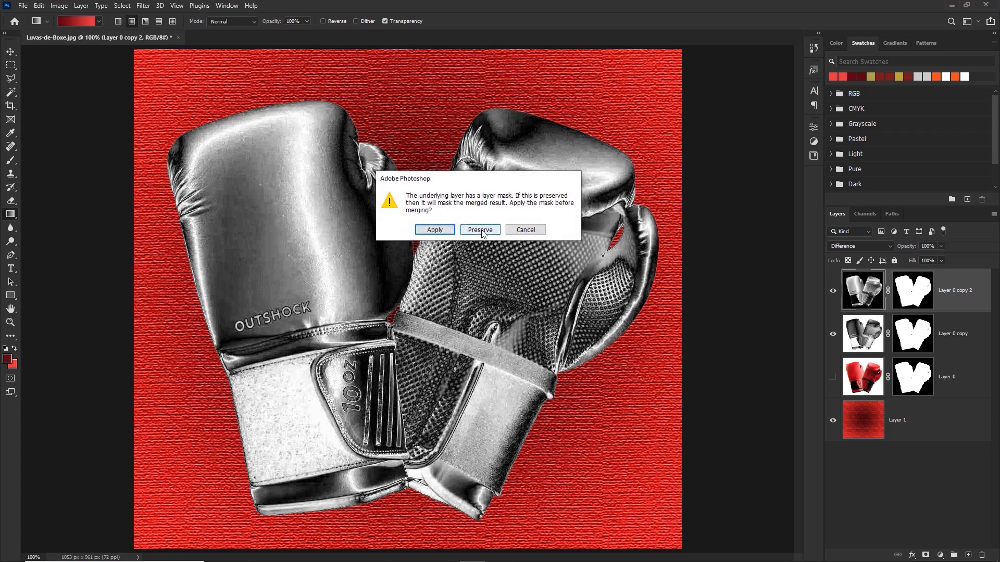
pyautogui.click(480, 230)
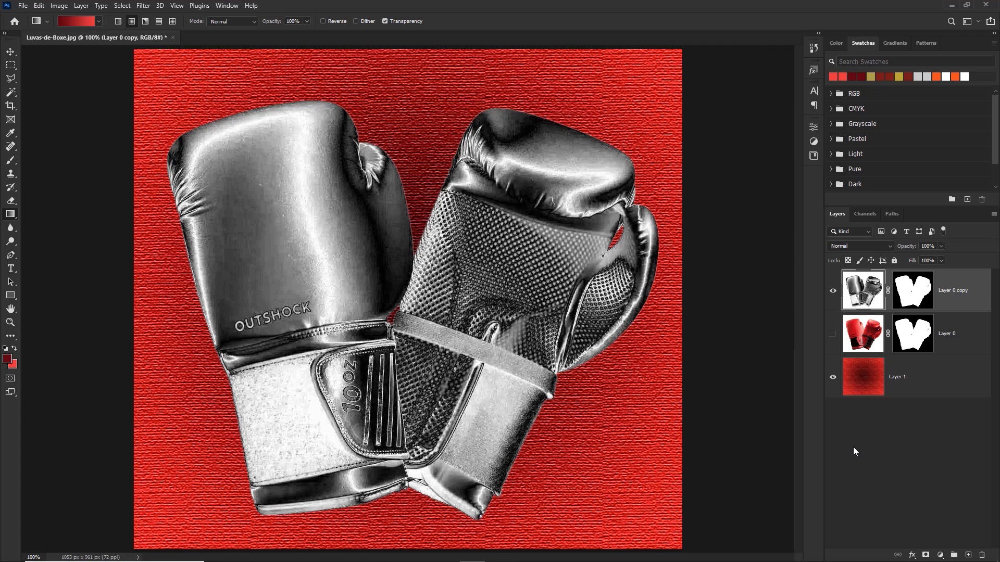
# Add a Color Balance adjustment layer and set its midtones to Cyan-Red +14 and Yellow-Blue -60.
pyautogui.click(940, 555)
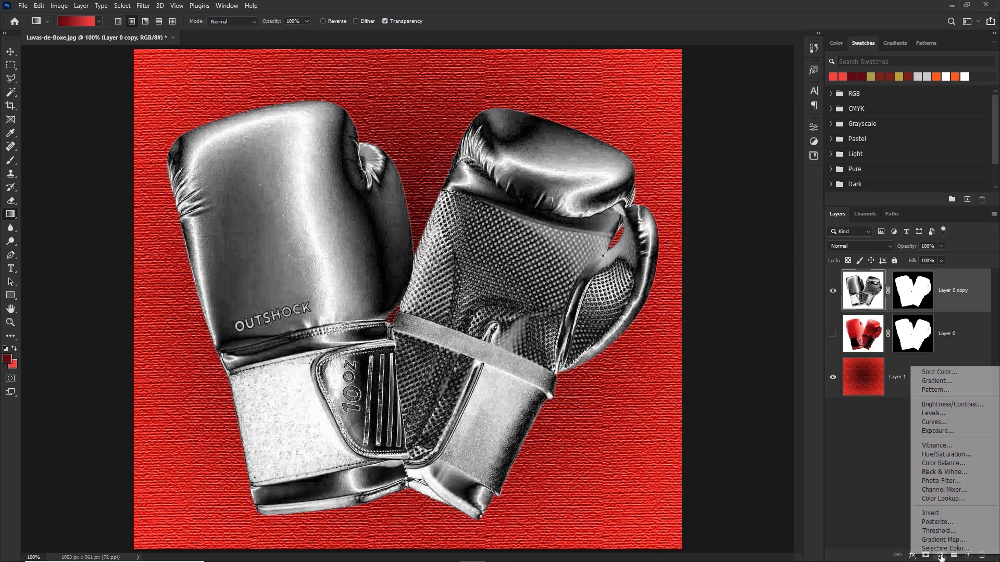
pyautogui.click(944, 463)
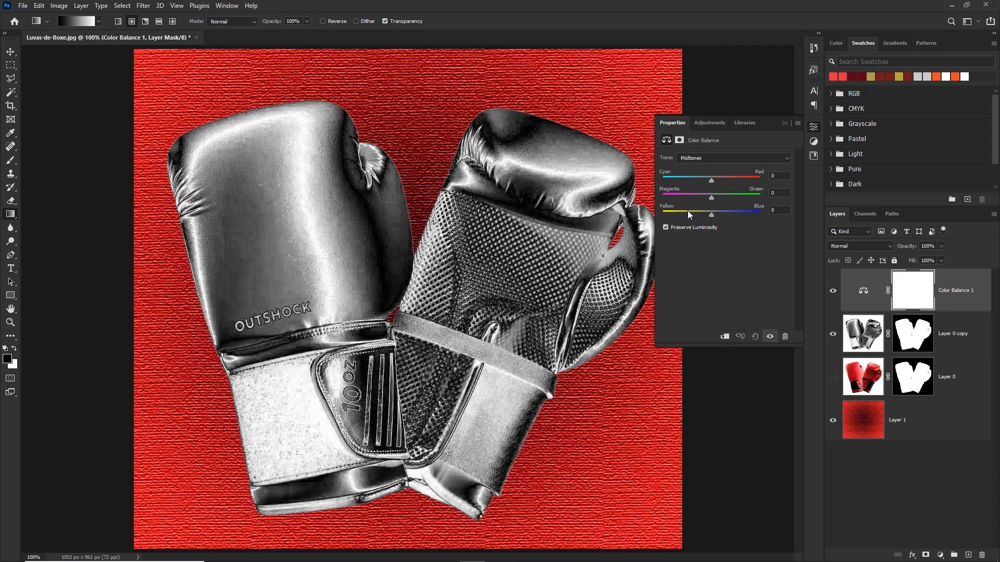
pyautogui.click(736, 158)
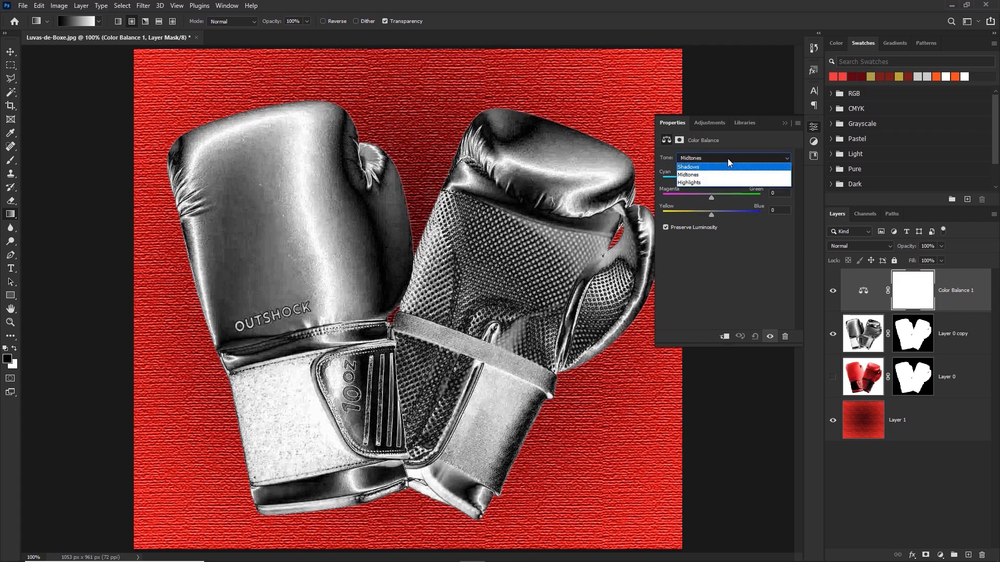
pyautogui.click(728, 158)
pyautogui.click(728, 158)
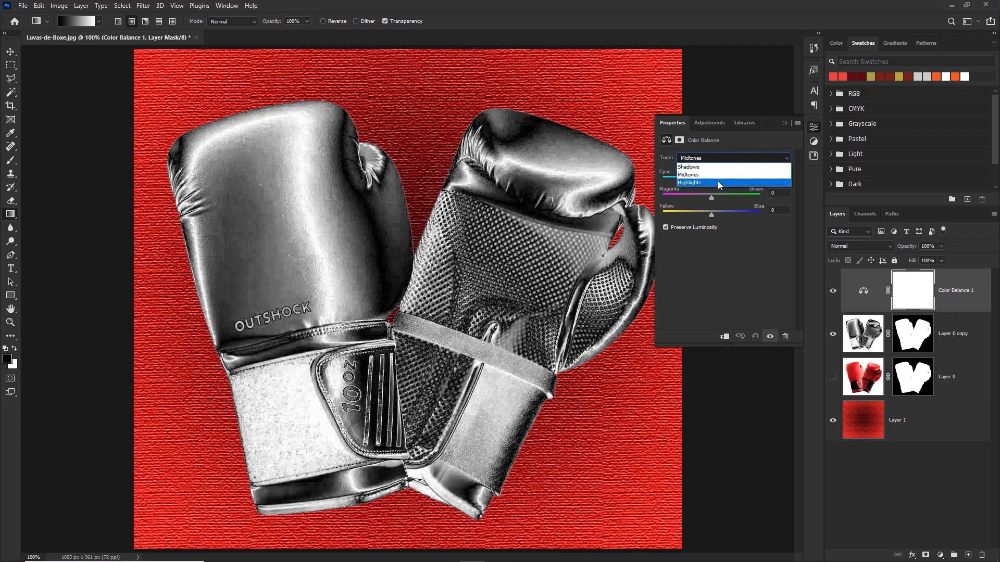
pyautogui.click(732, 149)
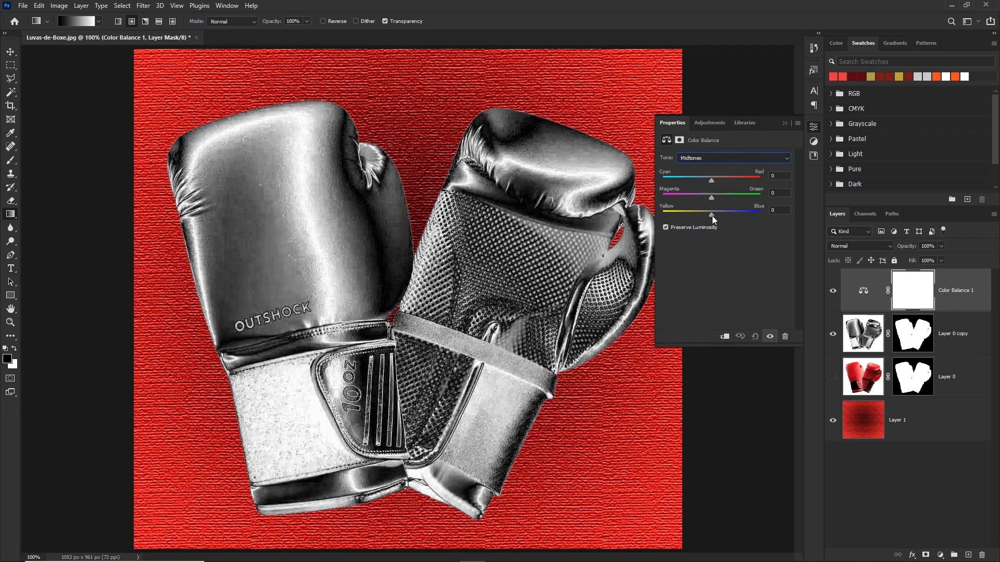
pyautogui.moveTo(712, 217); pyautogui.dragTo(682, 216)
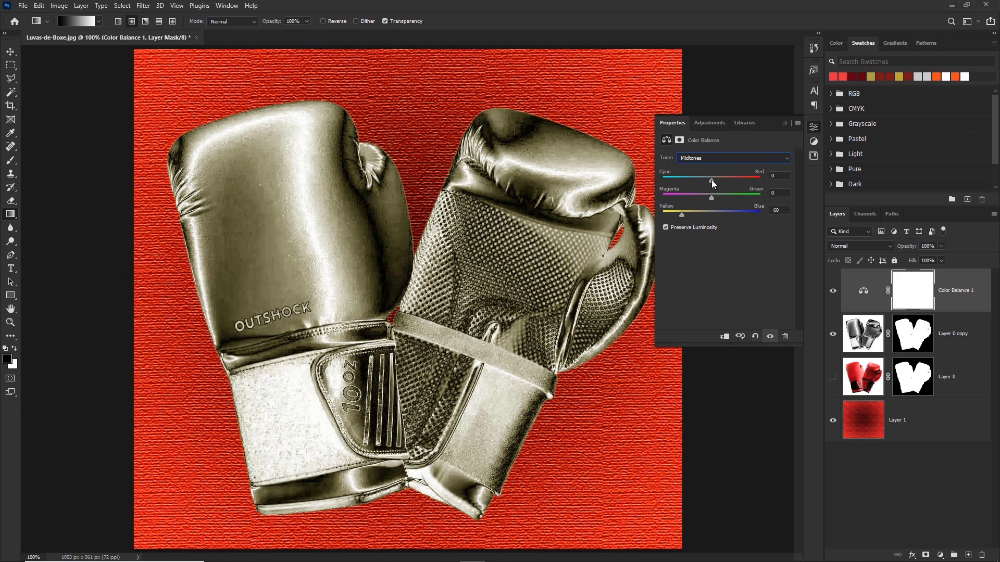
pyautogui.moveTo(711, 179); pyautogui.dragTo(714, 180)
pyautogui.moveTo(717, 180); pyautogui.dragTo(718, 179)
# Set the Color Balance shadows to Cyan-Red +39 and Yellow-Blue -57.
pyautogui.click(733, 161)
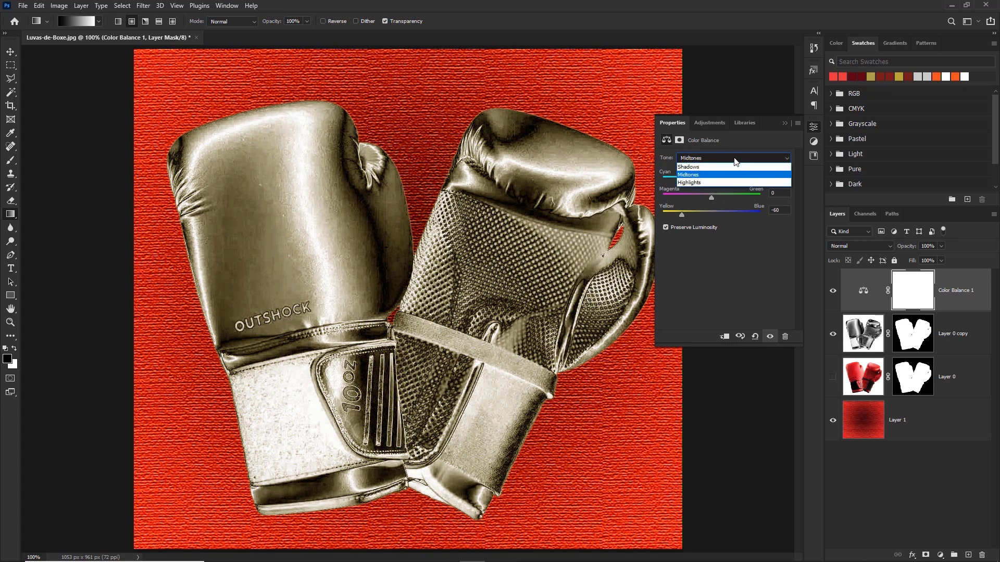
pyautogui.click(698, 167)
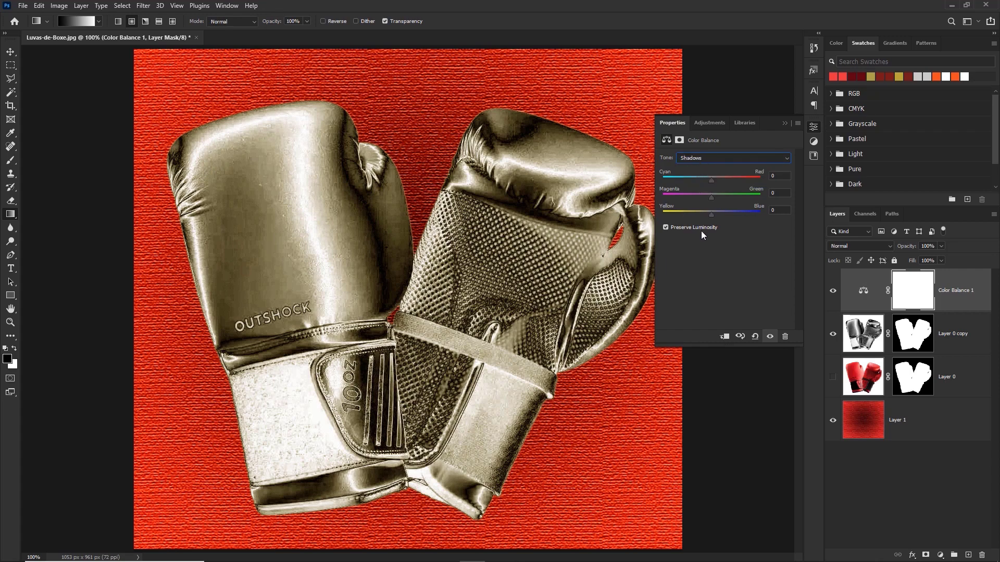
pyautogui.moveTo(696, 215); pyautogui.dragTo(684, 215)
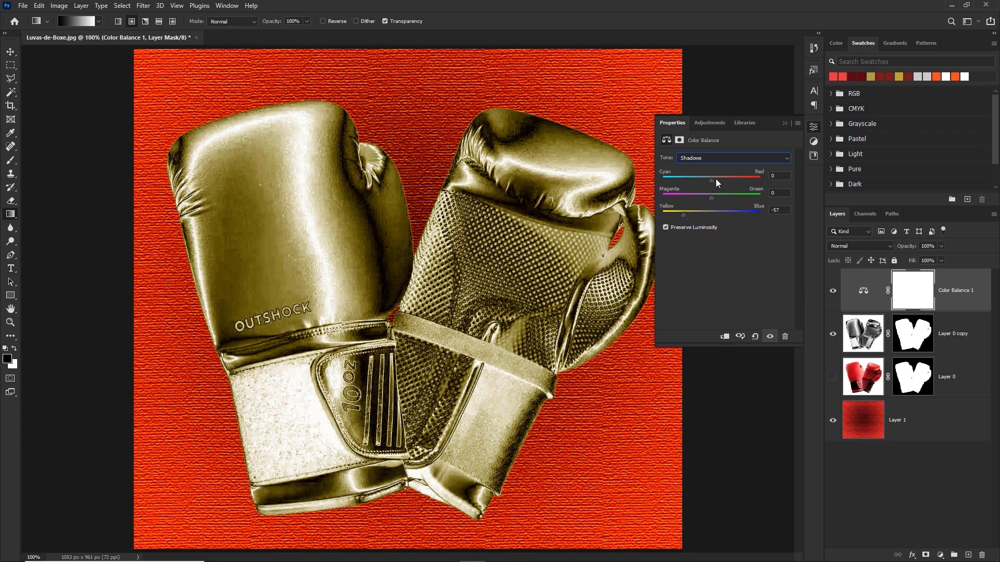
pyautogui.moveTo(711, 181); pyautogui.dragTo(713, 181)
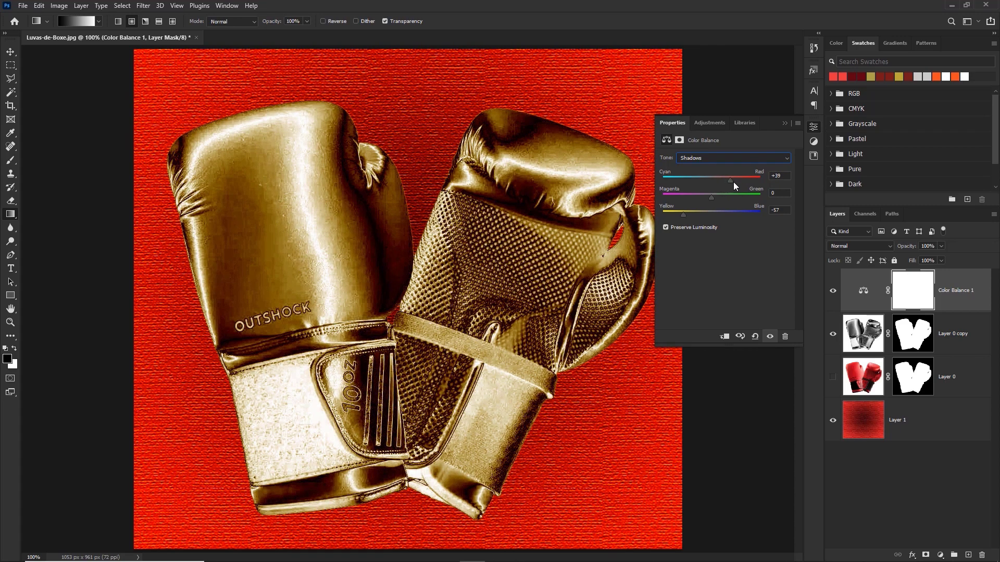
# Set the Color Balance highlights to Cyan-Red +9 and Yellow-Blue -8, and clip the adjustment to the grayscale glove layer.
pyautogui.click(728, 155)
pyautogui.click(697, 181)
pyautogui.moveTo(711, 217); pyautogui.dragTo(707, 219)
pyautogui.moveTo(712, 182); pyautogui.dragTo(714, 182)
pyautogui.click(724, 338)
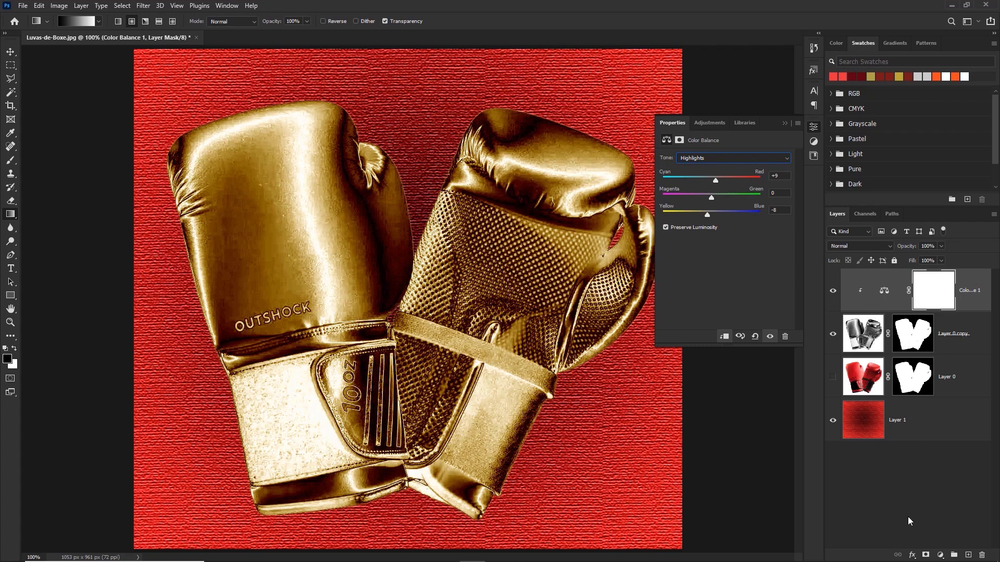
# Add a Levels adjustment with black input 14 and midtone 0.94, clipped to the glove layer.
pyautogui.click(940, 555)
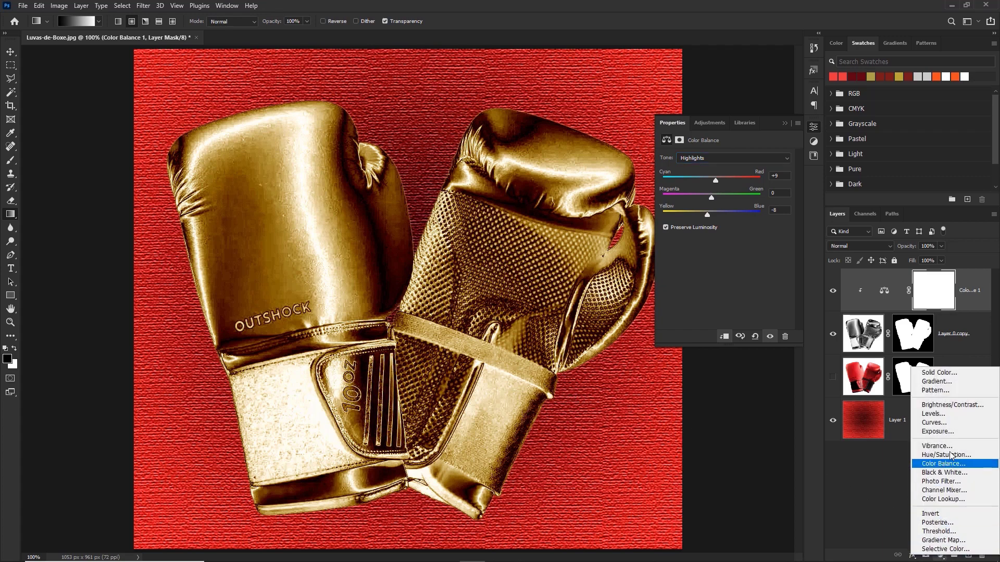
pyautogui.click(934, 413)
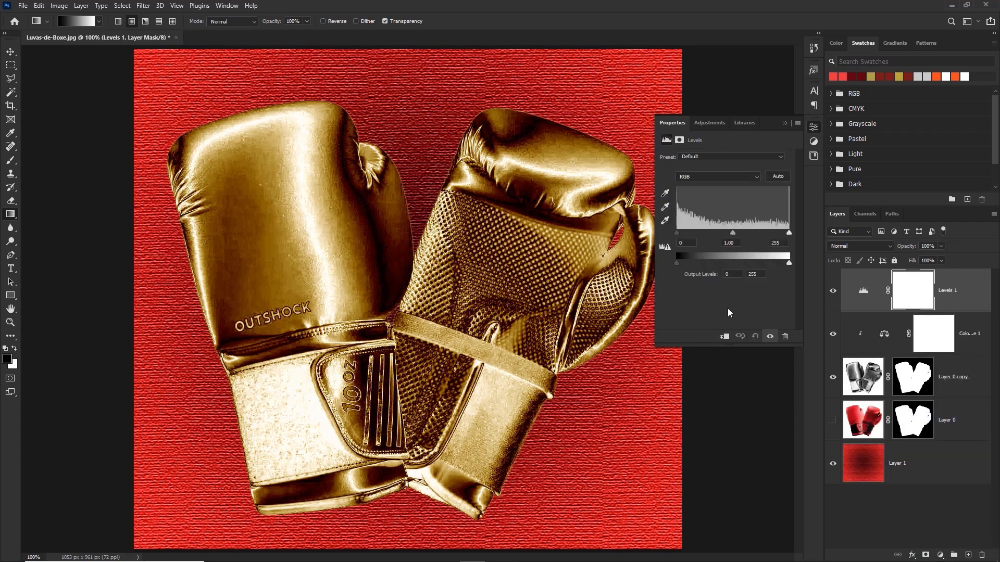
pyautogui.moveTo(676, 233); pyautogui.dragTo(676, 234)
pyautogui.moveTo(677, 234)
pyautogui.mouseDown()
pyautogui.moveTo(739, 233)
pyautogui.moveTo(683, 235)
pyautogui.mouseUp()
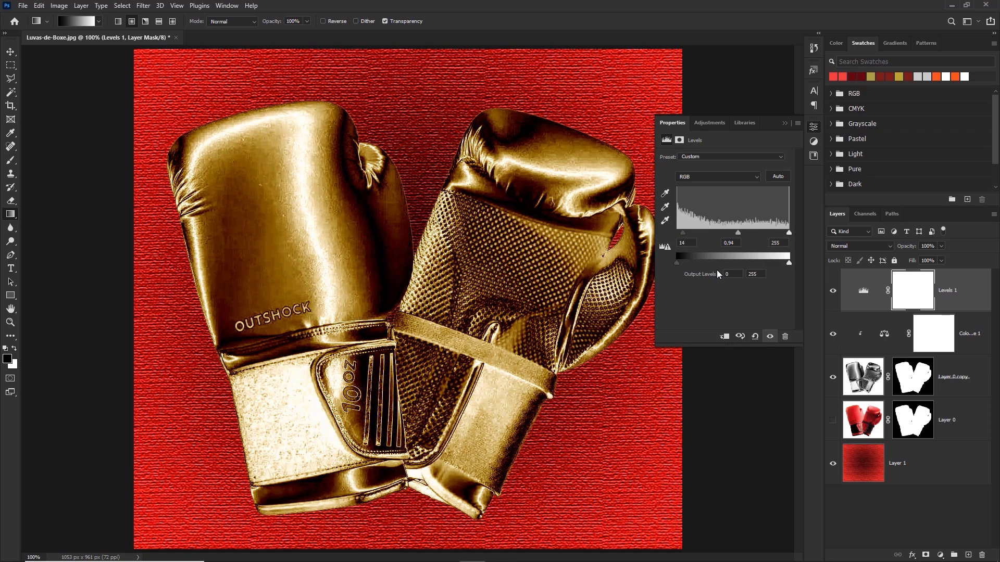
pyautogui.click(721, 336)
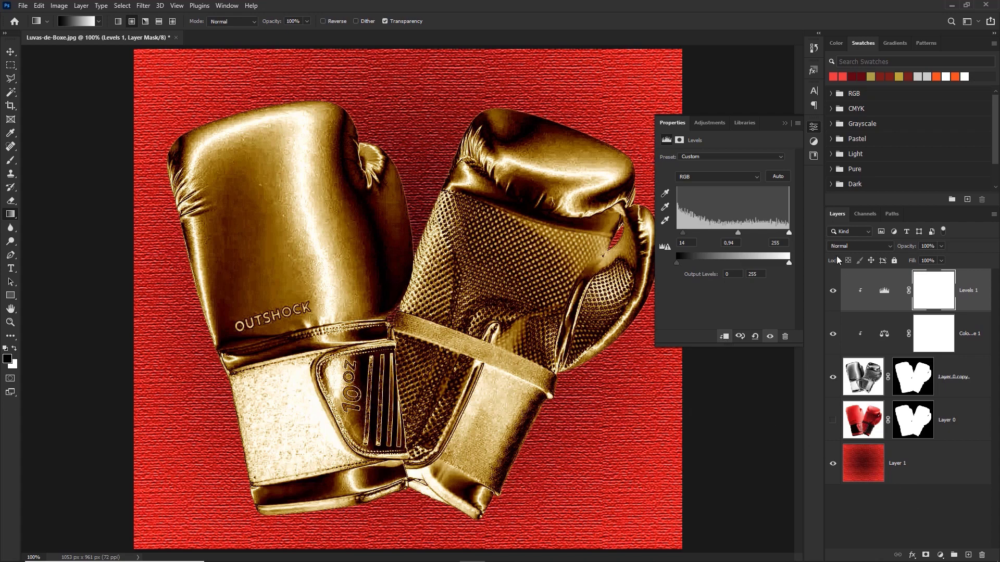
pyautogui.click(814, 127)
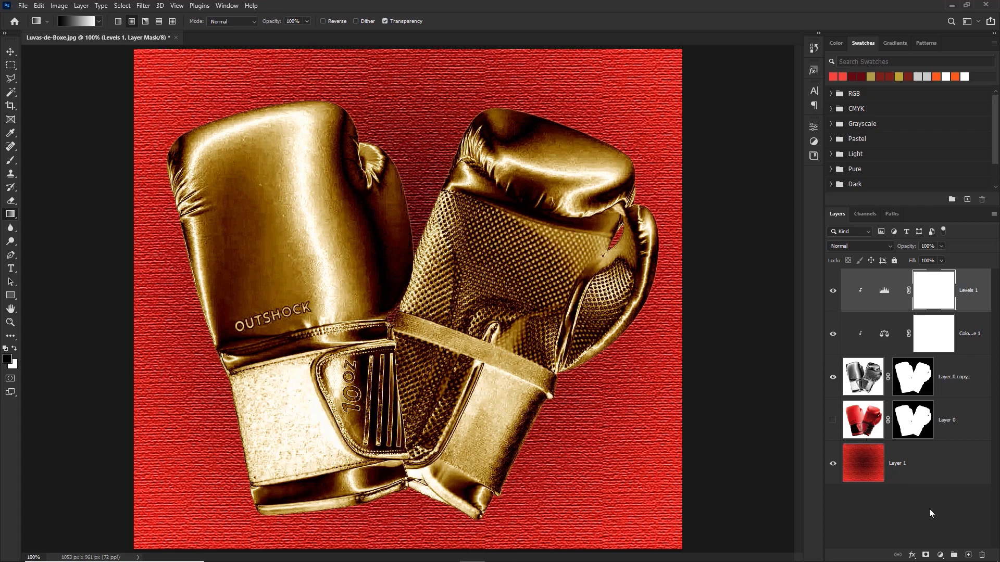
# Add a Vibrance adjustment clipped to the glove layer, with vibrance raised to about +73.
pyautogui.click(941, 555)
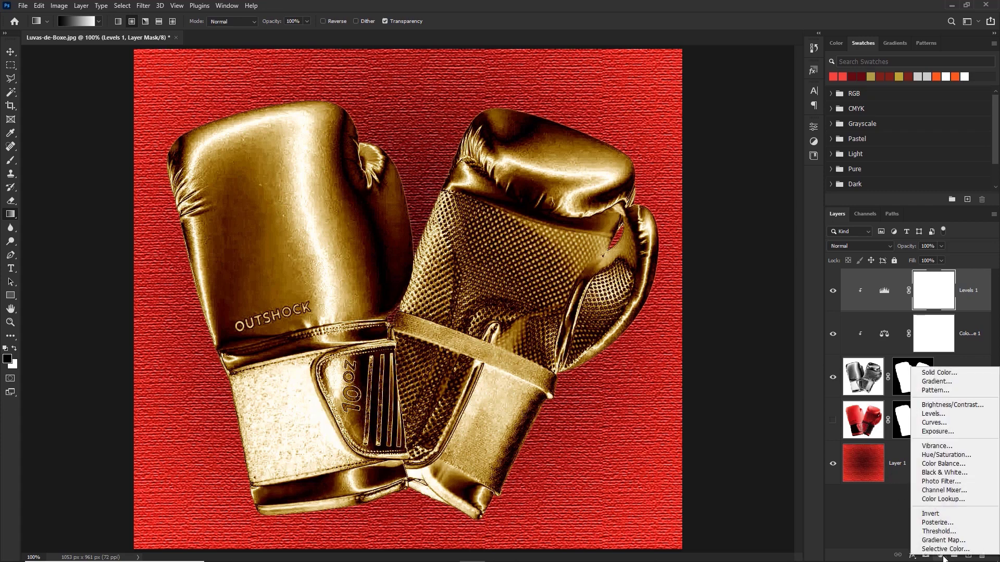
pyautogui.click(938, 446)
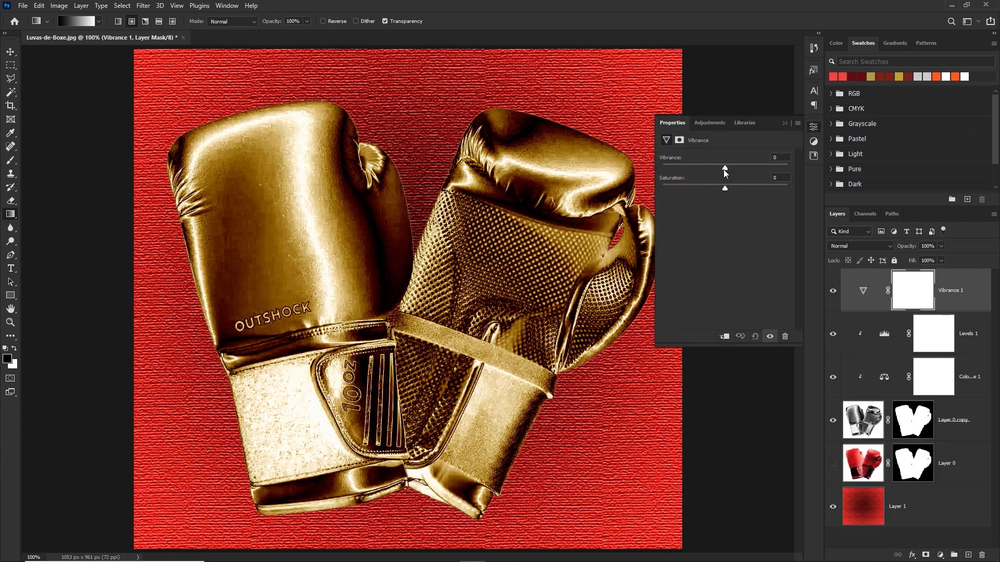
pyautogui.moveTo(723, 170); pyautogui.dragTo(741, 172)
pyautogui.moveTo(769, 189)
pyautogui.mouseDown()
pyautogui.moveTo(710, 188)
pyautogui.moveTo(770, 187)
pyautogui.mouseUp()
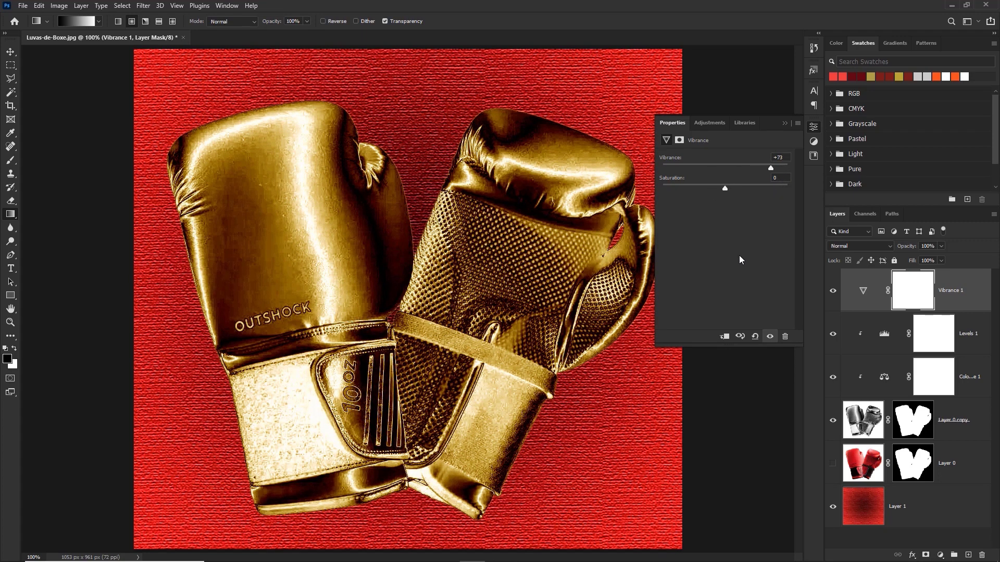
pyautogui.click(725, 336)
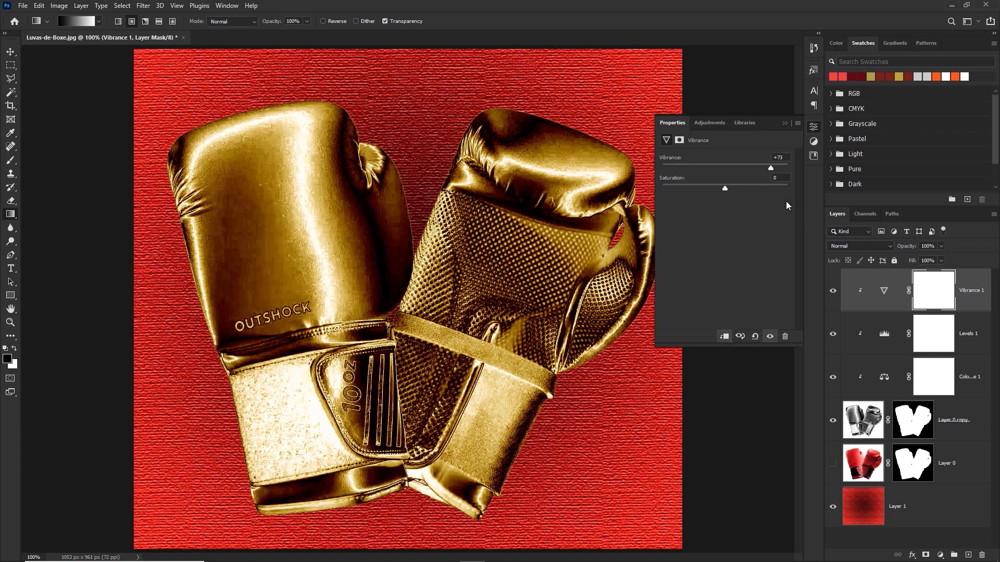
pyautogui.moveTo(724, 168)
pyautogui.mouseDown()
pyautogui.moveTo(698, 170)
pyautogui.moveTo(739, 171)
pyautogui.mouseUp()
pyautogui.moveTo(770, 178); pyautogui.dragTo(772, 178)
pyautogui.moveTo(770, 167); pyautogui.dragTo(772, 169)
# Refine the Color Balance adjustment's Yellow-Blue values to -45 for midtones and -52 for shadows.
pyautogui.click(886, 336)
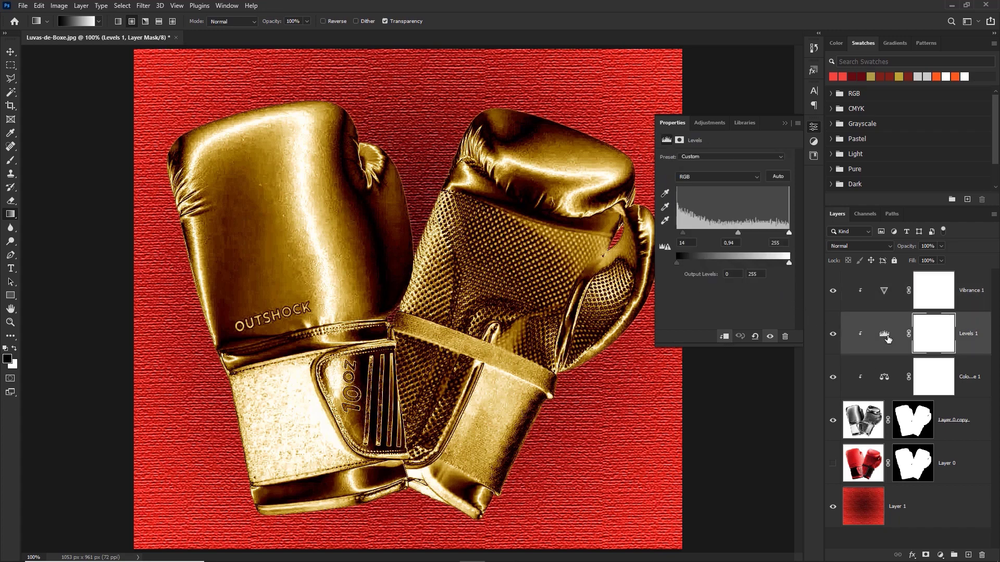
pyautogui.click(880, 386)
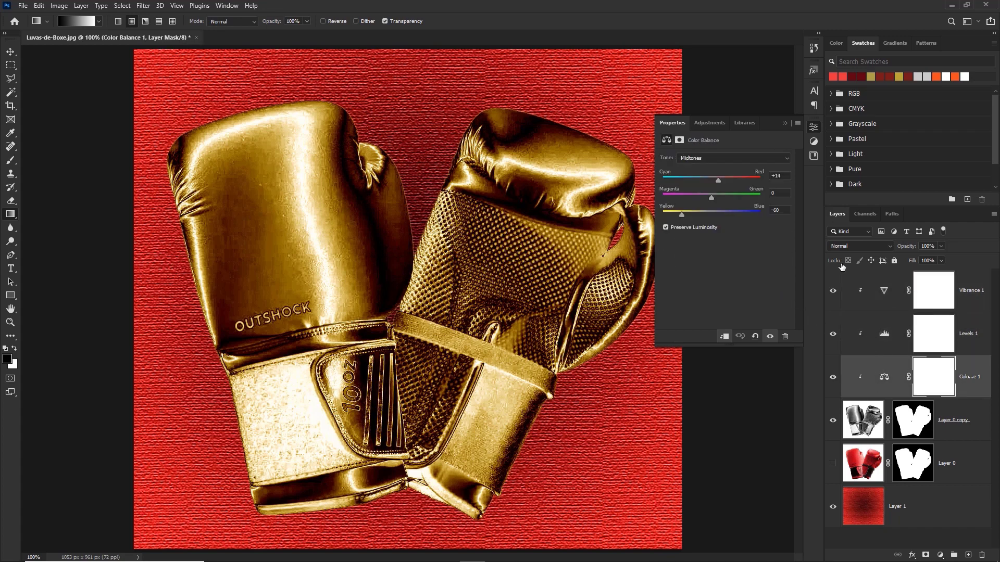
pyautogui.moveTo(682, 214); pyautogui.dragTo(688, 215)
pyautogui.click(710, 158)
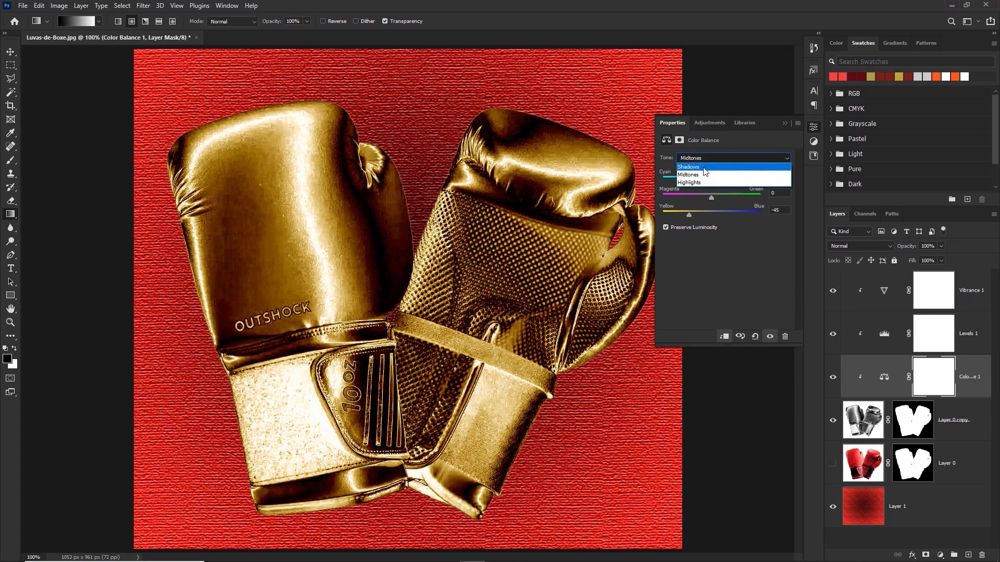
pyautogui.click(703, 168)
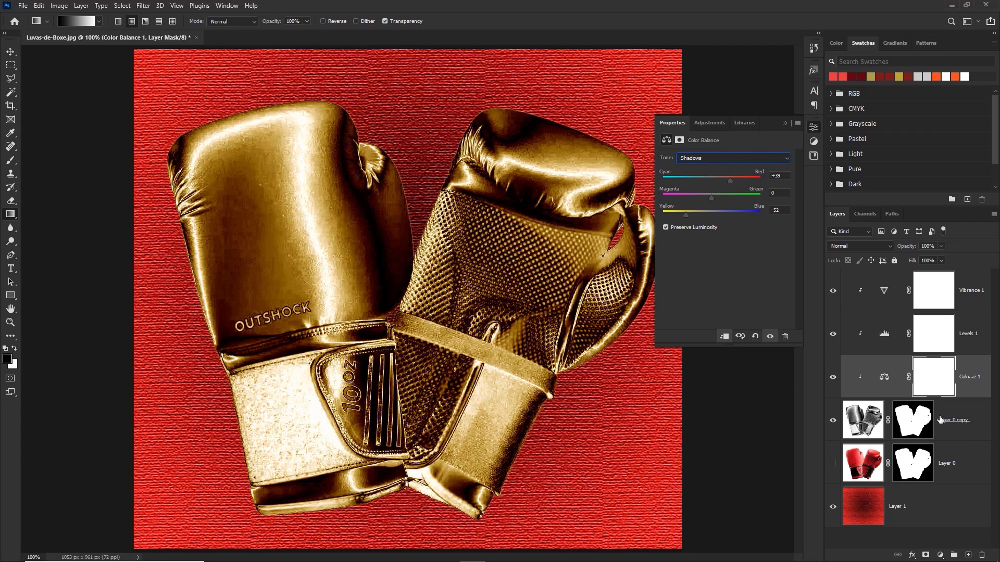
# Add an Outer Glow to the grayscale glove layer in Screen mode with the pale gold color #ded7a4.
pyautogui.click(961, 419)
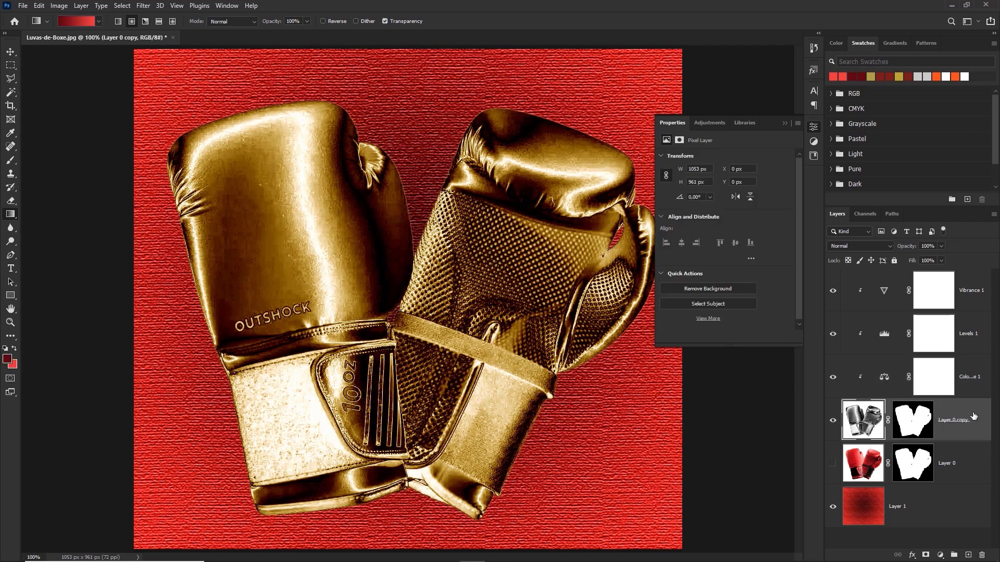
pyautogui.doubleClick(979, 420)
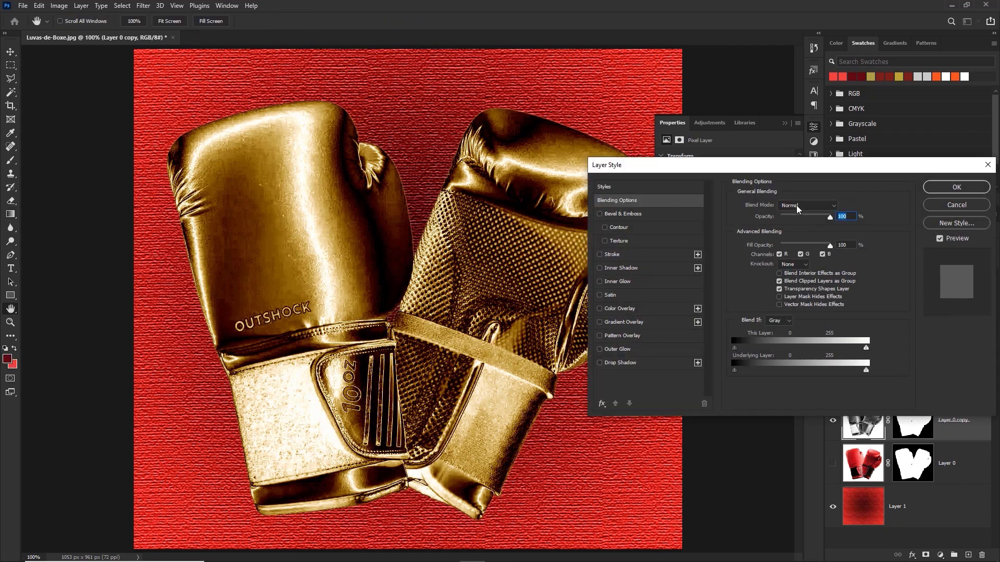
pyautogui.click(617, 349)
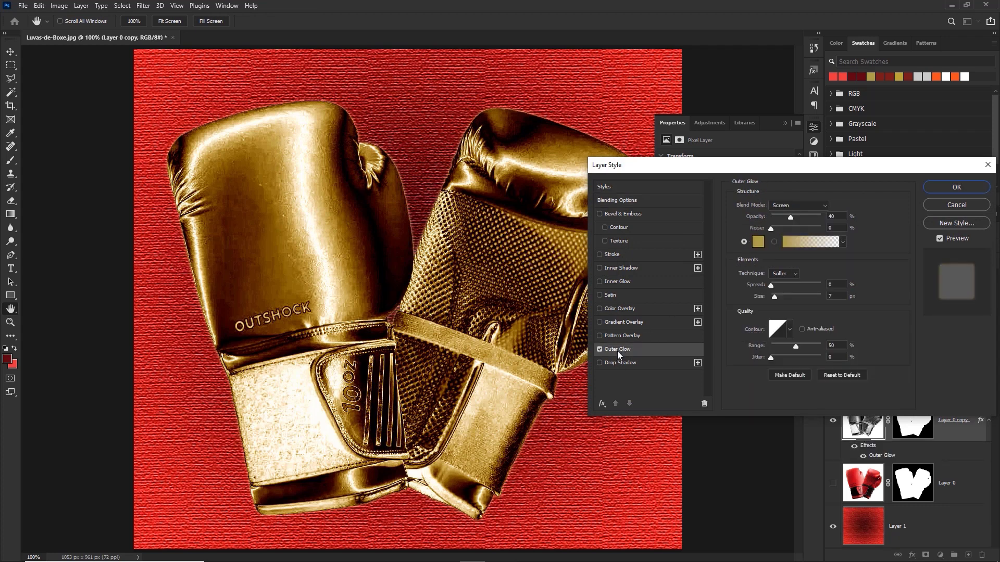
pyautogui.moveTo(761, 170)
pyautogui.mouseDown()
pyautogui.moveTo(813, 185)
pyautogui.moveTo(785, 153)
pyautogui.moveTo(815, 162)
pyautogui.moveTo(755, 165)
pyautogui.mouseUp()
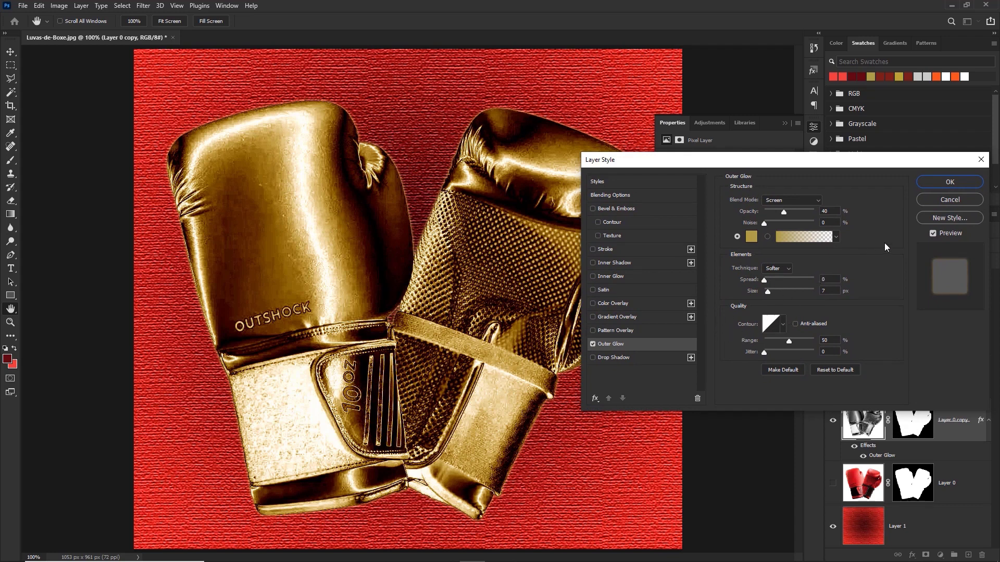
pyautogui.click(786, 212)
pyautogui.click(751, 238)
pyautogui.click(685, 363)
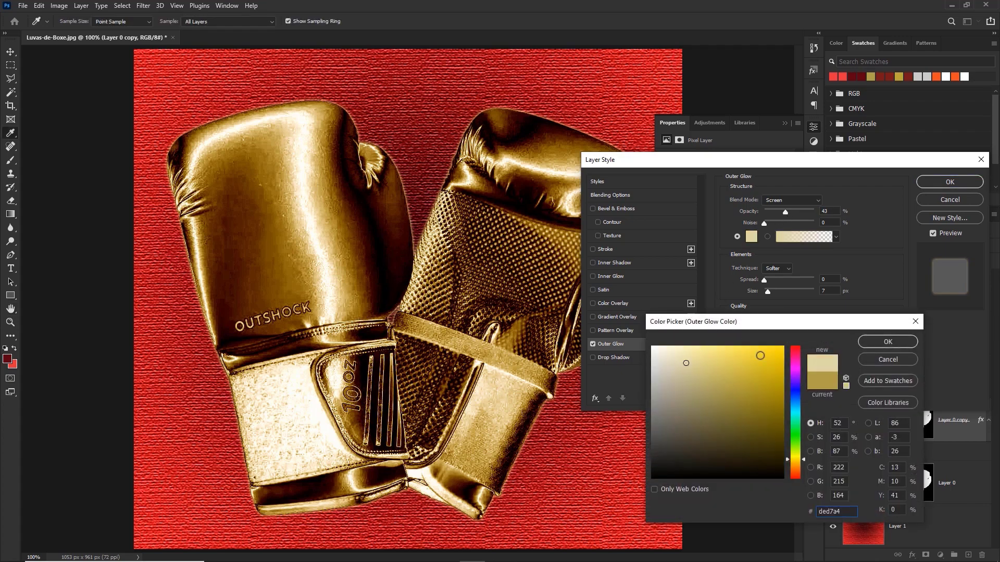
pyautogui.click(888, 343)
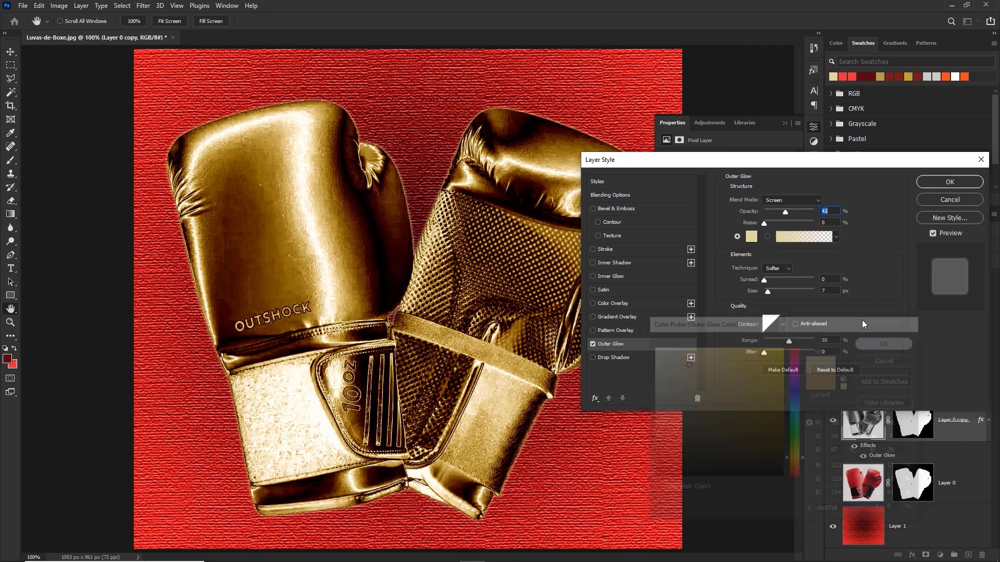
# Set the glove layer's outer glow size to 16 px and its opacity to 26%.
pyautogui.moveTo(768, 292); pyautogui.dragTo(771, 295)
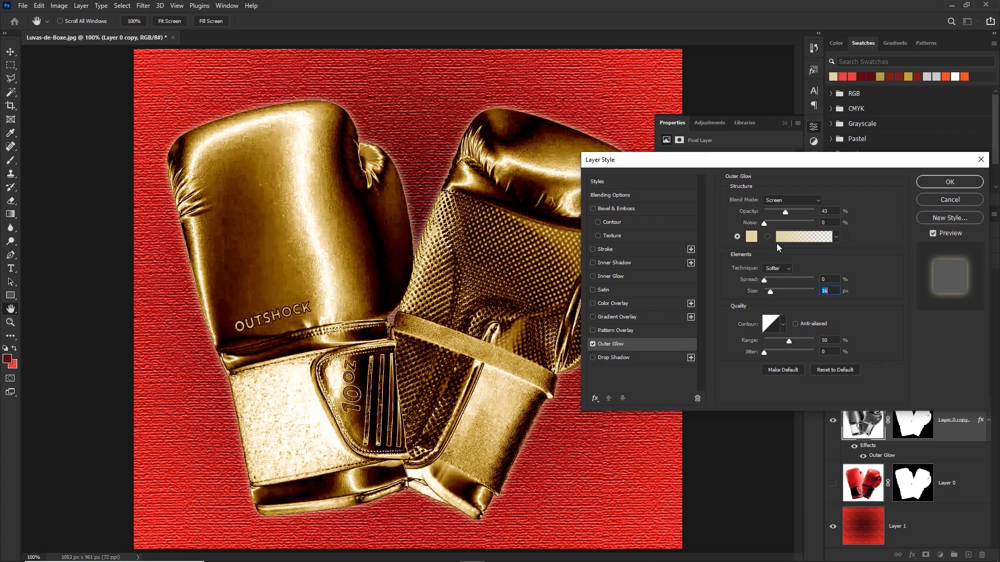
pyautogui.moveTo(786, 211); pyautogui.dragTo(776, 210)
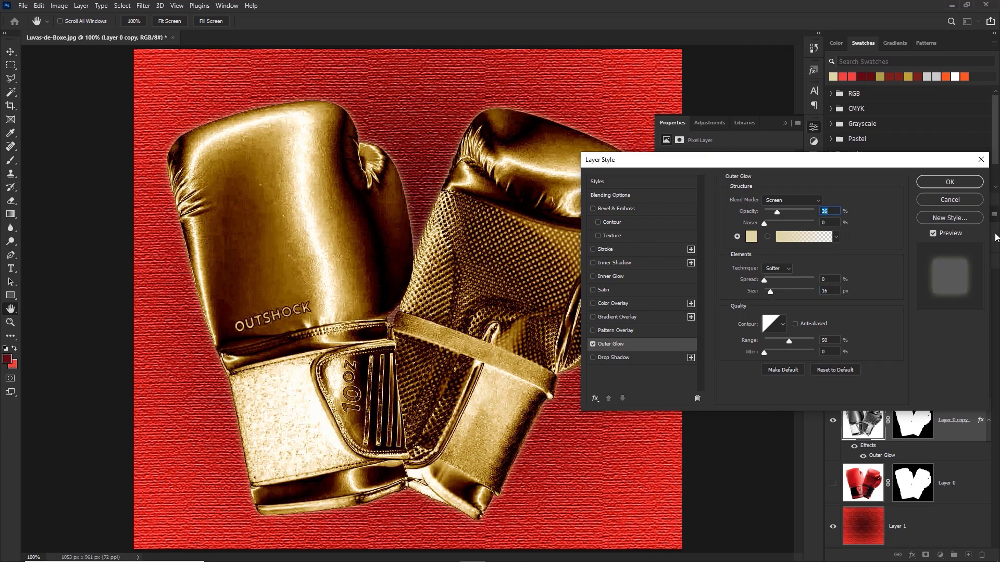
pyautogui.click(943, 183)
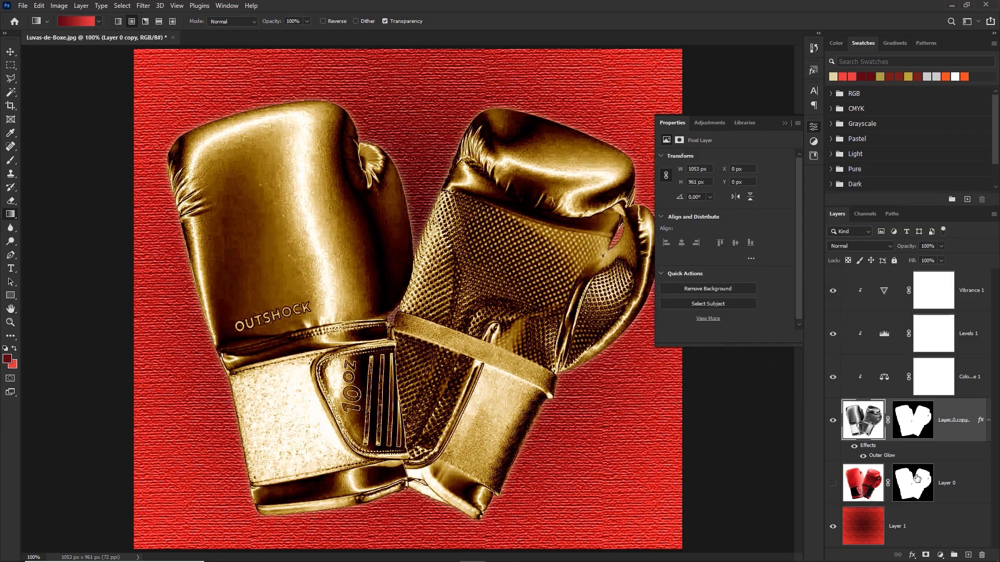
# Darken the red background layer with Levels, using black input 111 and midtone 0.7.
pyautogui.click(905, 531)
pyautogui.hotkey('ctrl', 'l')
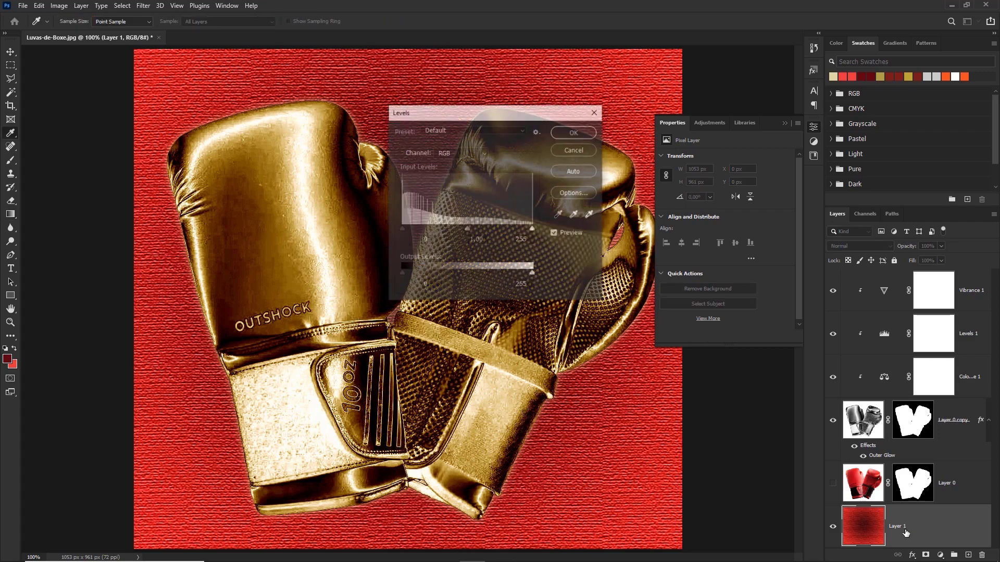
pyautogui.moveTo(468, 229); pyautogui.dragTo(492, 229)
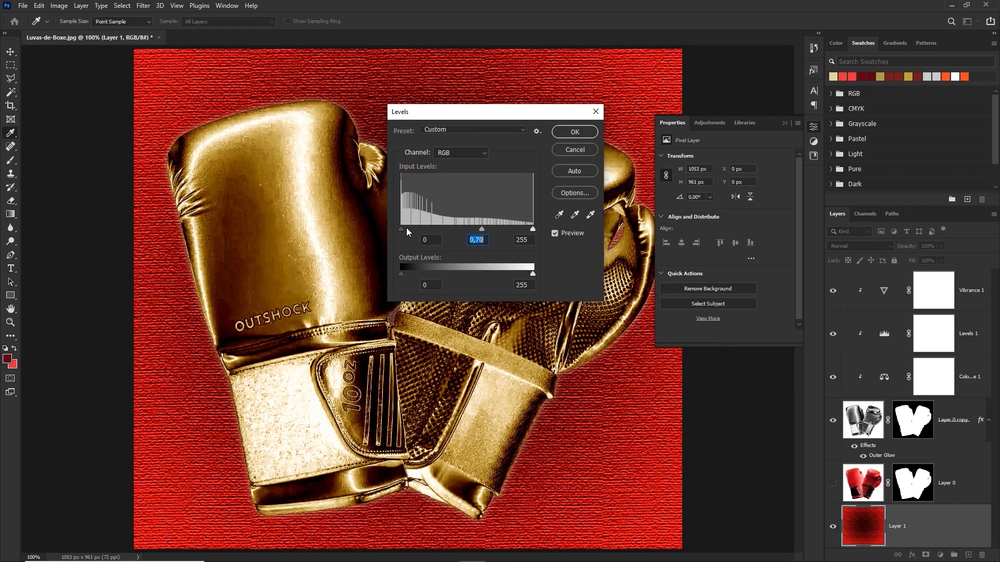
pyautogui.moveTo(400, 229); pyautogui.dragTo(458, 230)
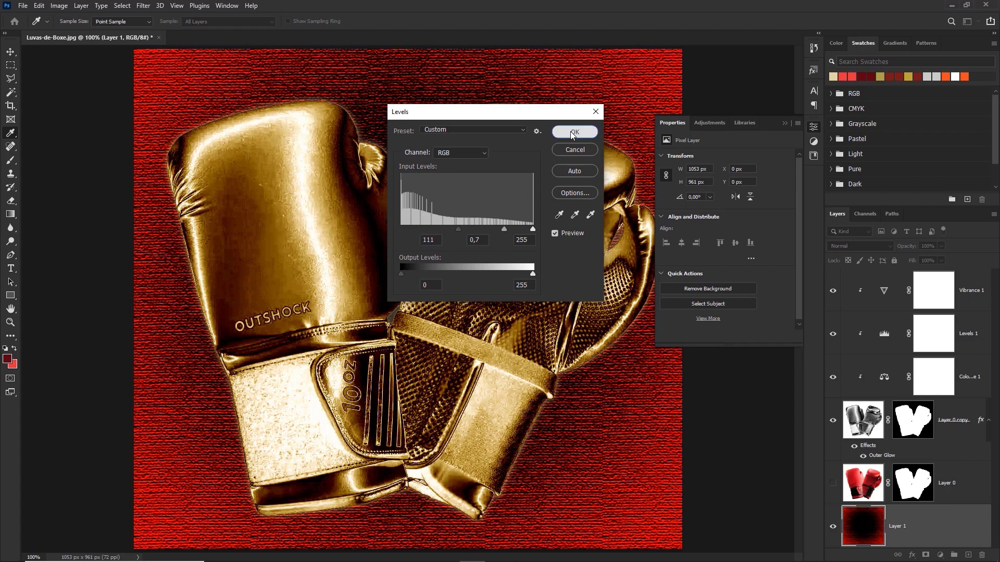
pyautogui.click(573, 133)
# Apply a strong Gaussian Blur to the red background layer to smooth away its canvas texture.
pyautogui.press('g')
pyautogui.click(121, 6)
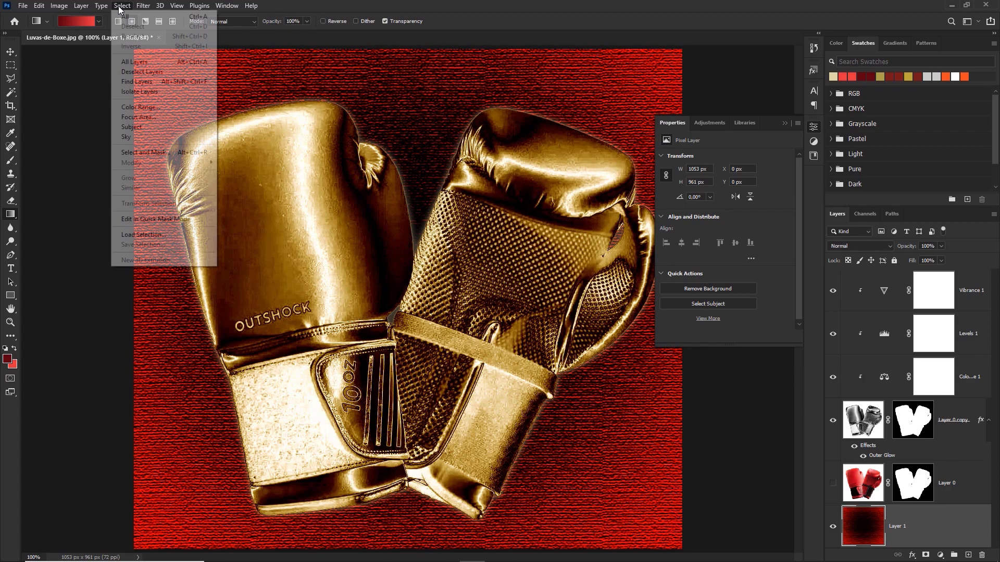
pyautogui.moveTo(145, 6)
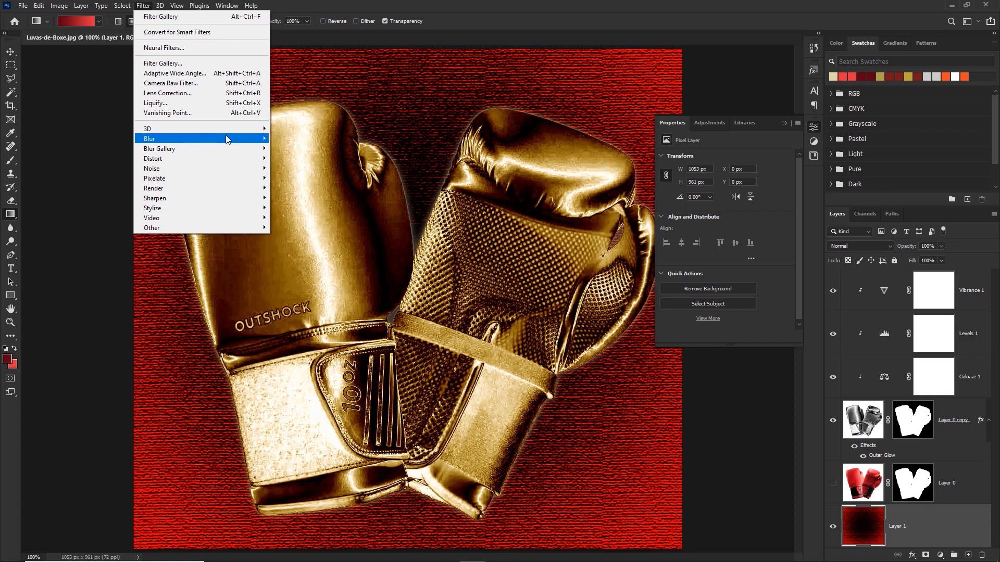
pyautogui.moveTo(226, 139)
pyautogui.click(302, 178)
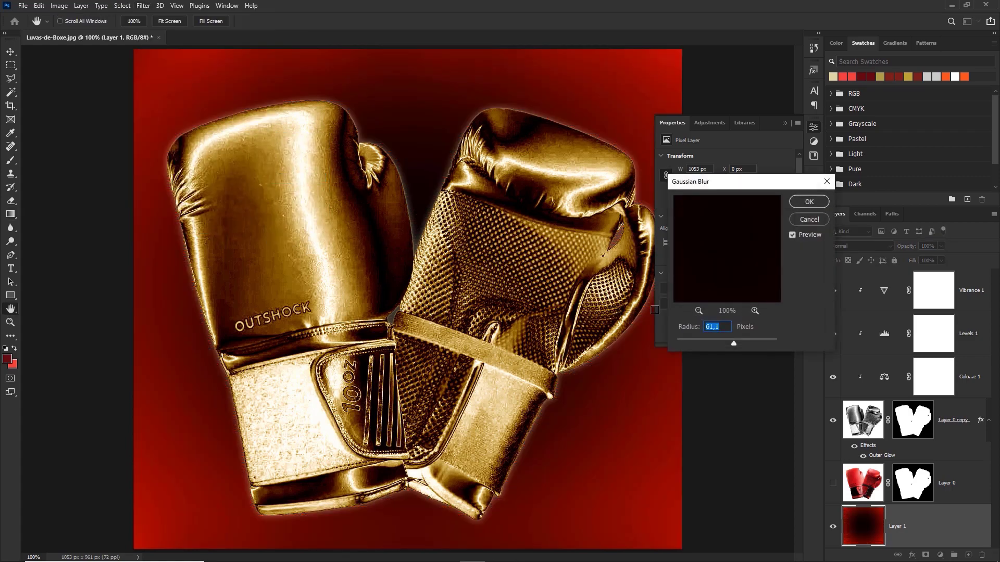
pyautogui.click(718, 341)
pyautogui.click(800, 211)
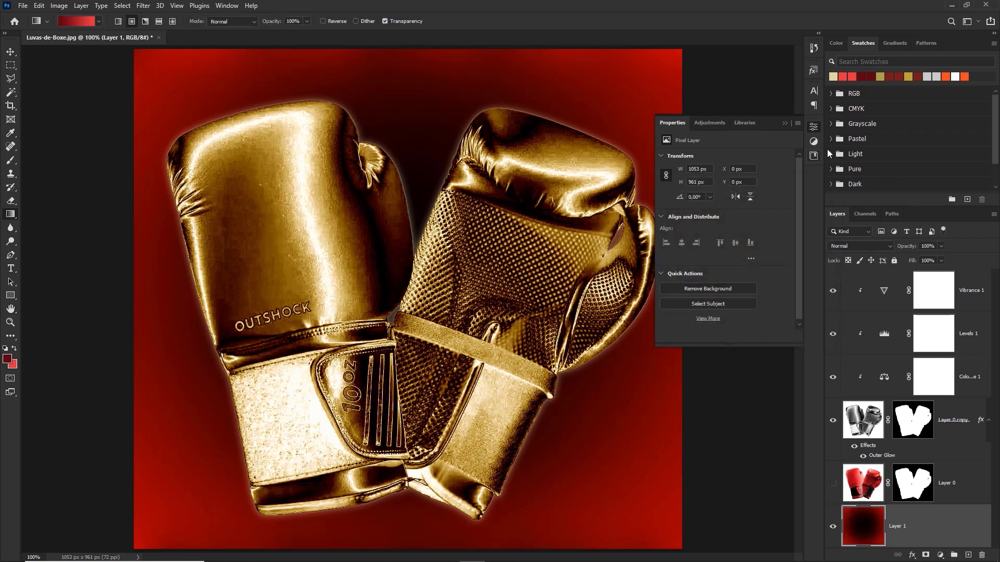
pyautogui.click(812, 128)
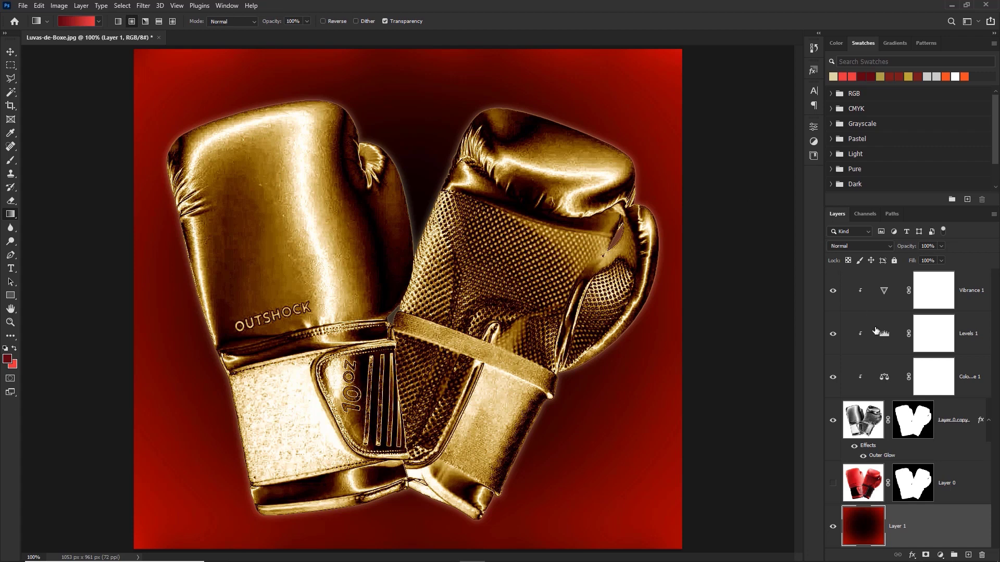
# Set the clipped Levels adjustment on the gloves to black input 7 and midtone 1.00.
pyautogui.doubleClick(885, 342)
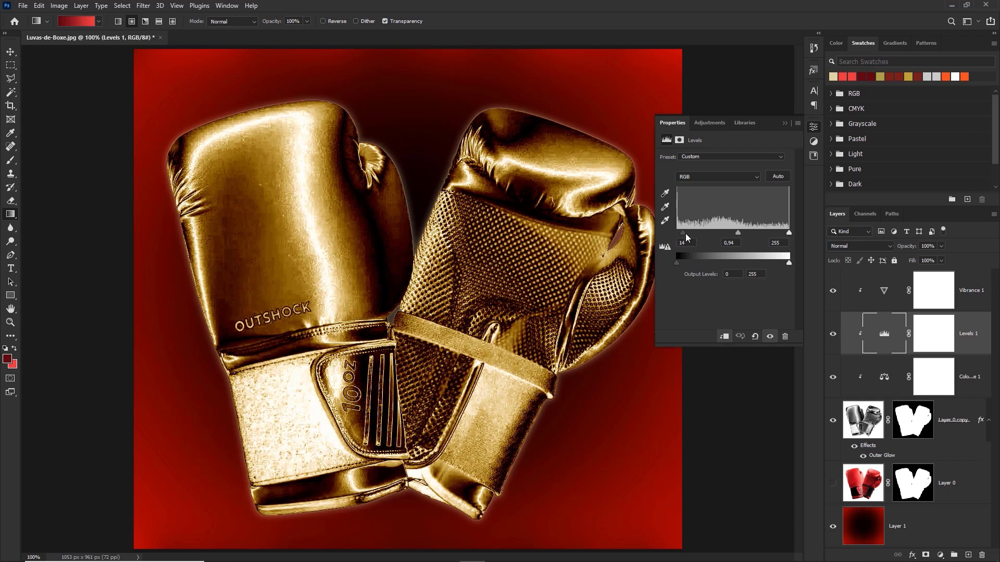
pyautogui.moveTo(679, 233); pyautogui.dragTo(732, 232)
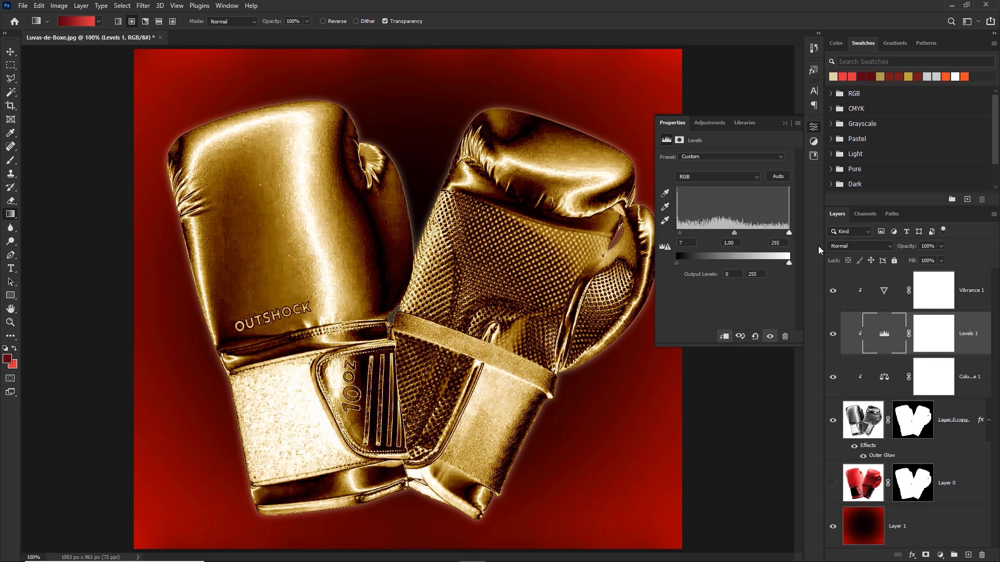
pyautogui.doubleClick(884, 340)
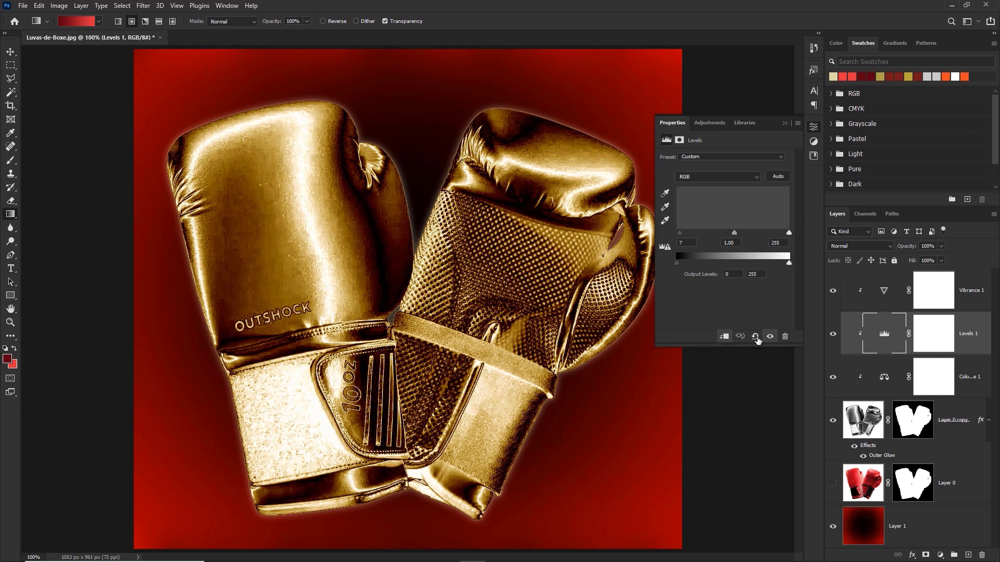
pyautogui.click(815, 127)
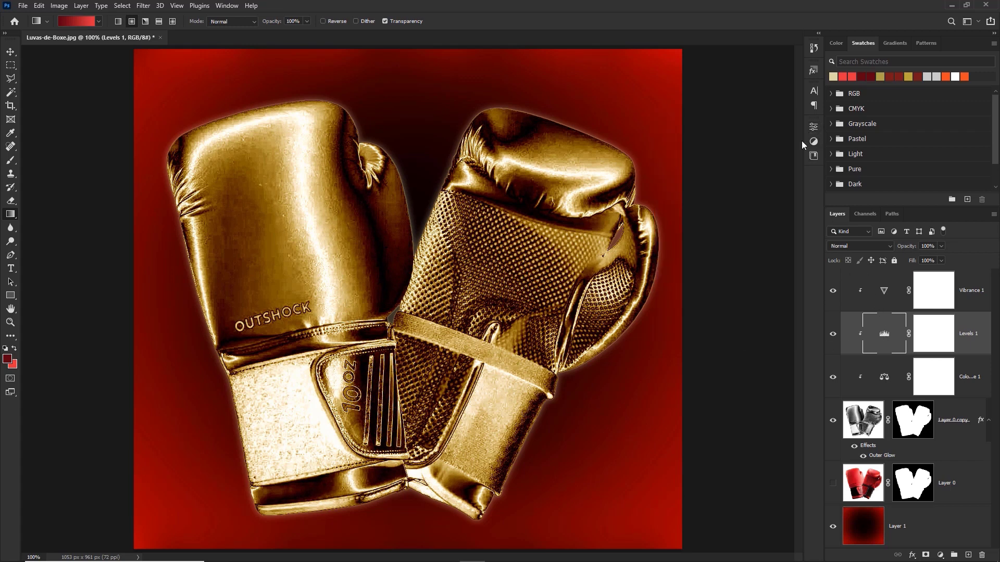